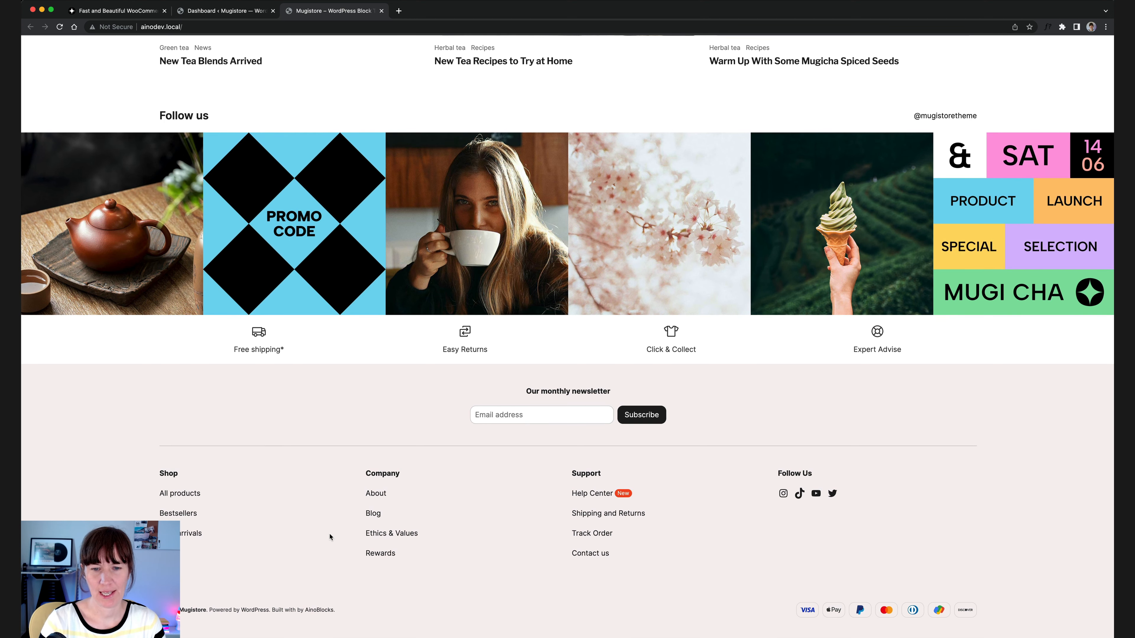
Open the site editor from the WordPress dashboard and view the footer at the end of the Shop Header and Footer template
left_click(204, 8)
mouse_move(77, 238)
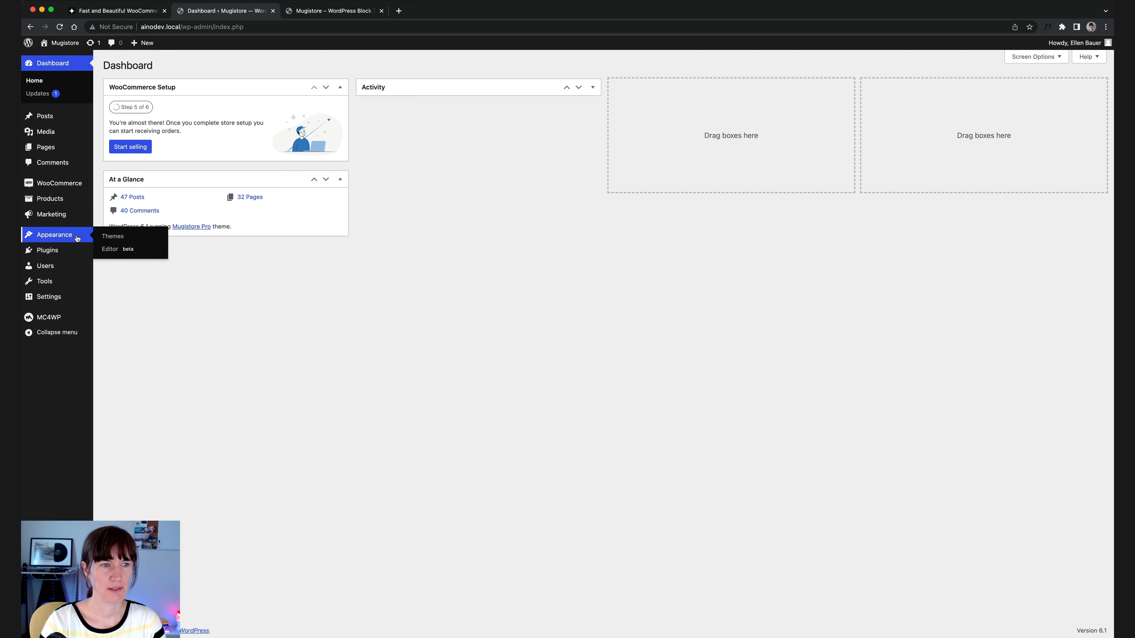
left_click(127, 249)
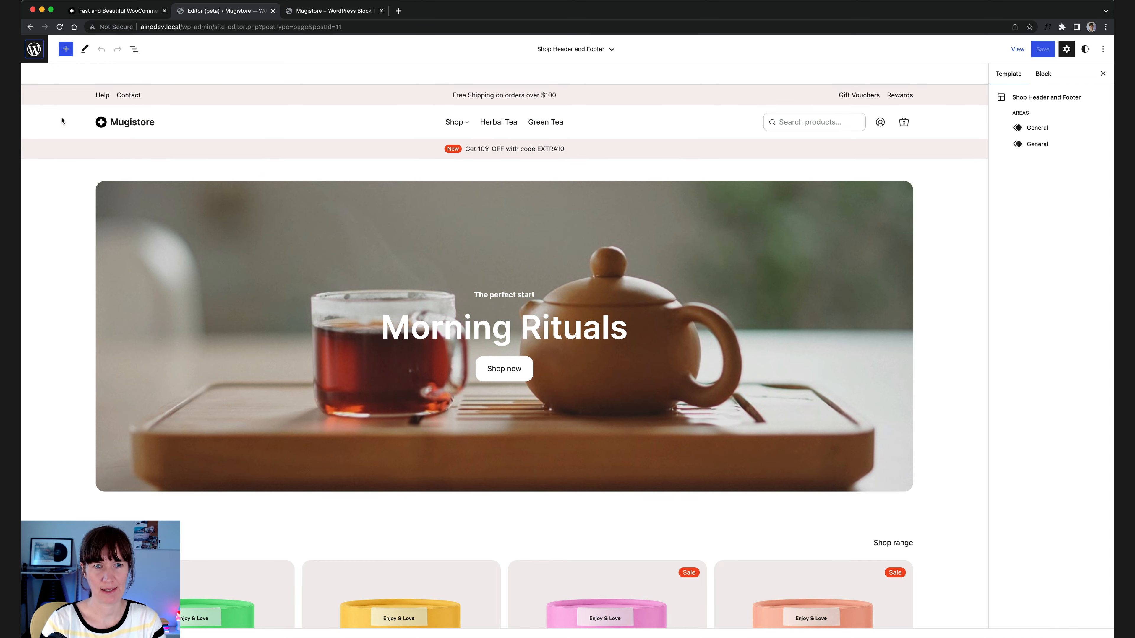
scroll(70, 157, "down", 20)
scroll(70, 157, "down", 15)
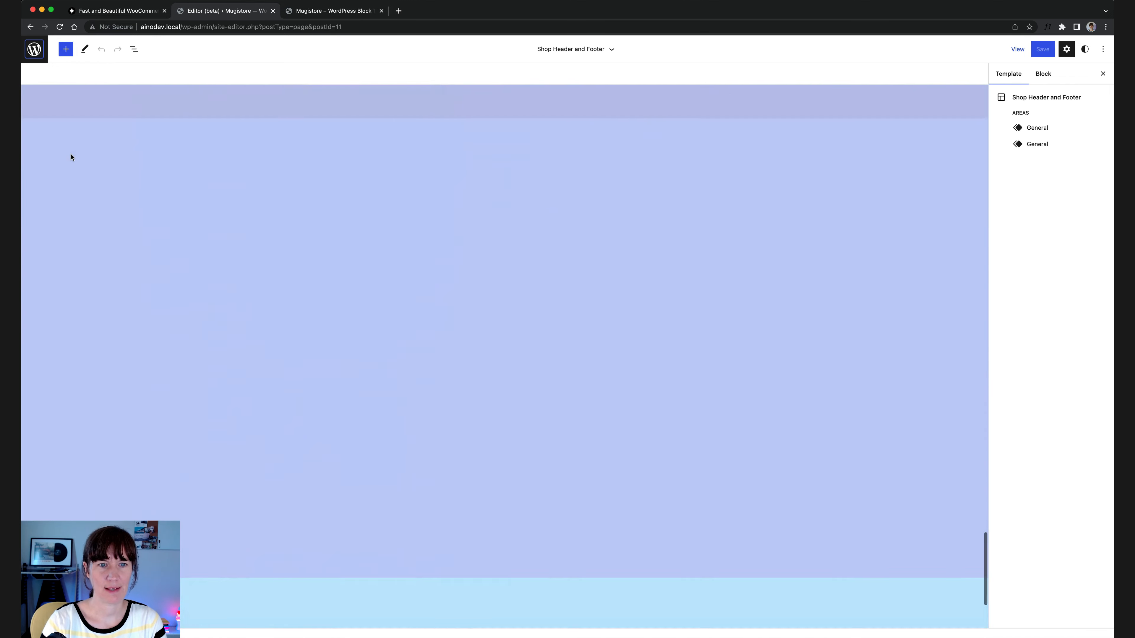
scroll(53, 425, "up", 5)
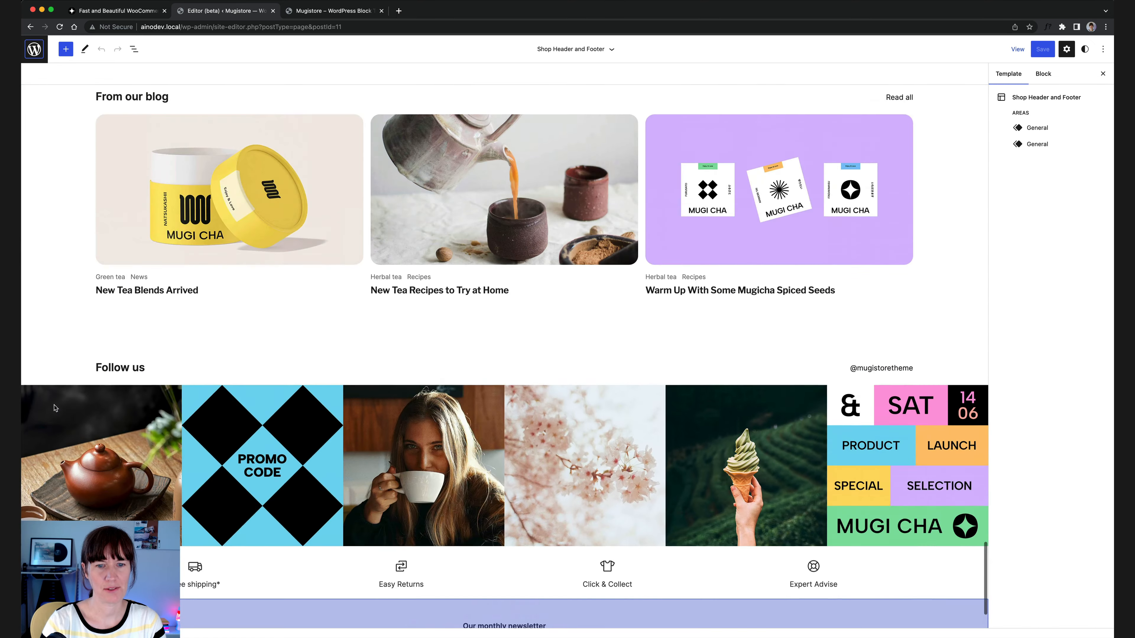
scroll(53, 402, "down", 4)
scroll(44, 481, "down", 2)
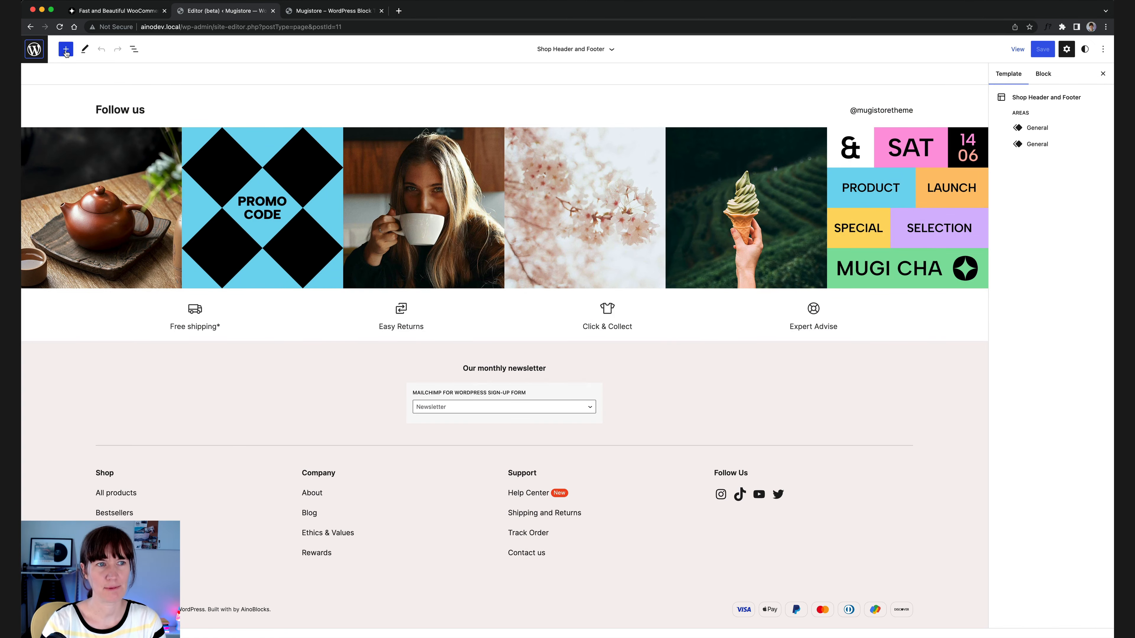
Open the footer-shop template part from the editor's list of template parts
left_click(65, 49)
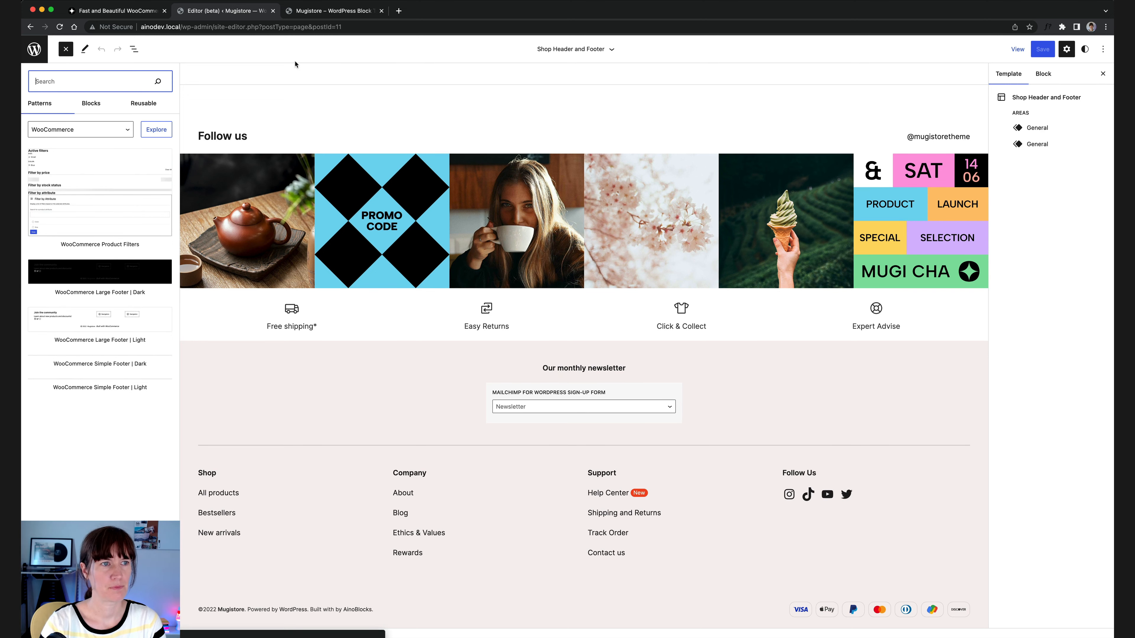
left_click(34, 53)
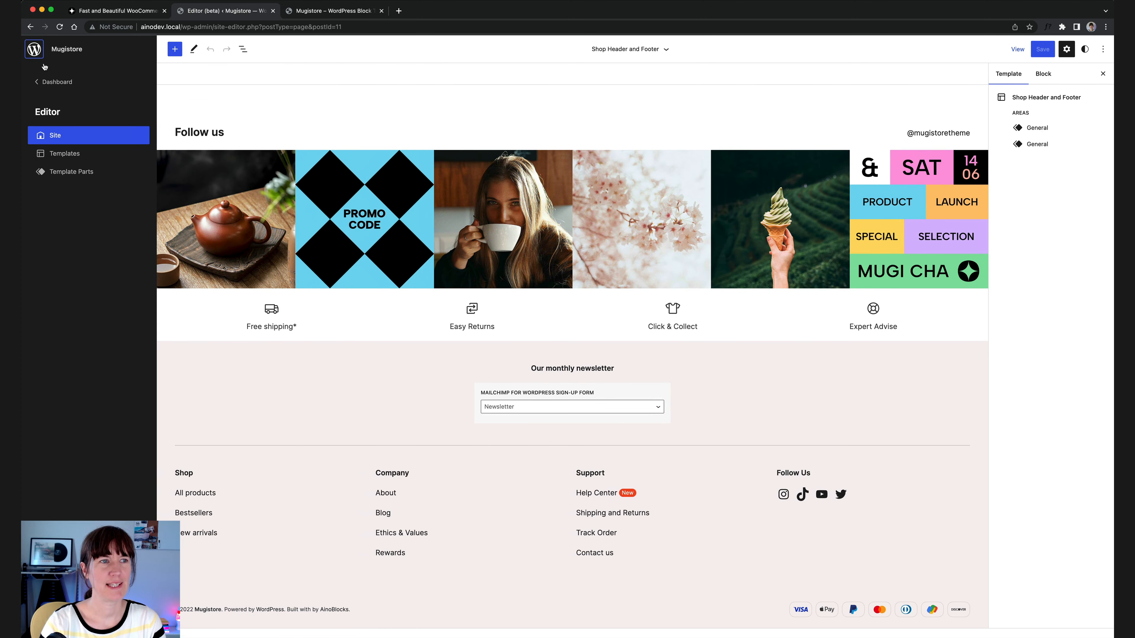
left_click(70, 176)
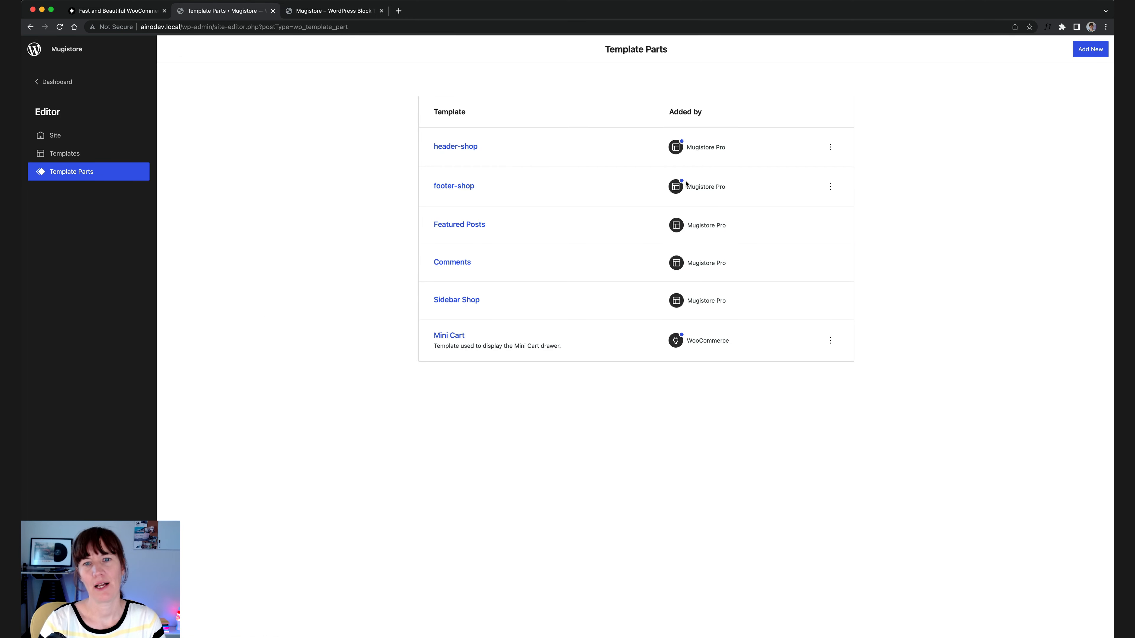
mouse_move(682, 185)
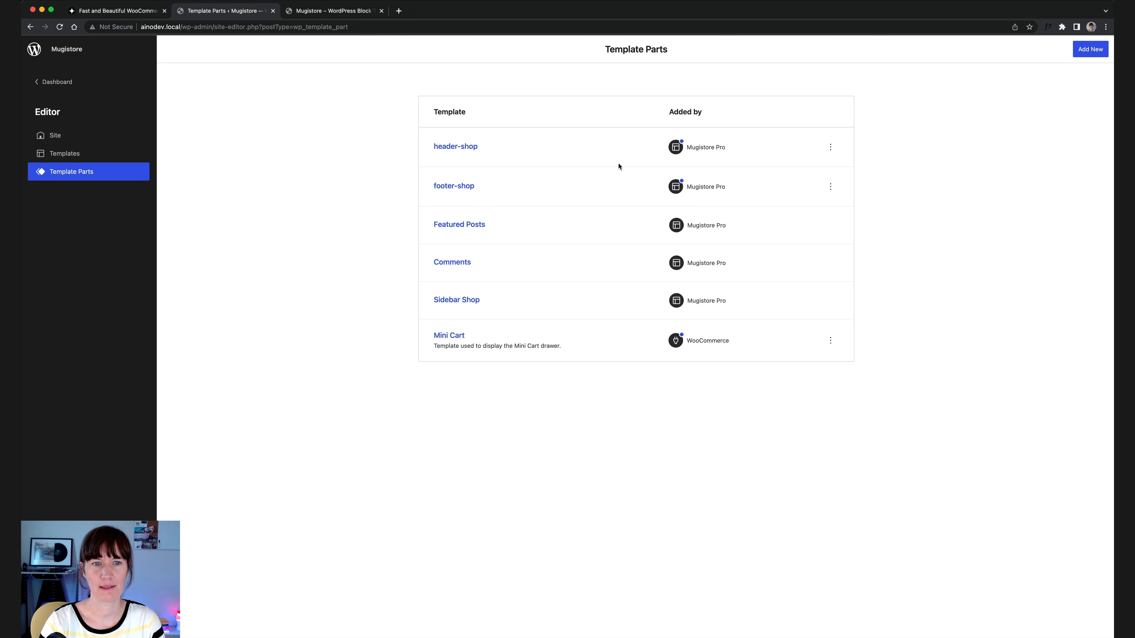
left_click(455, 187)
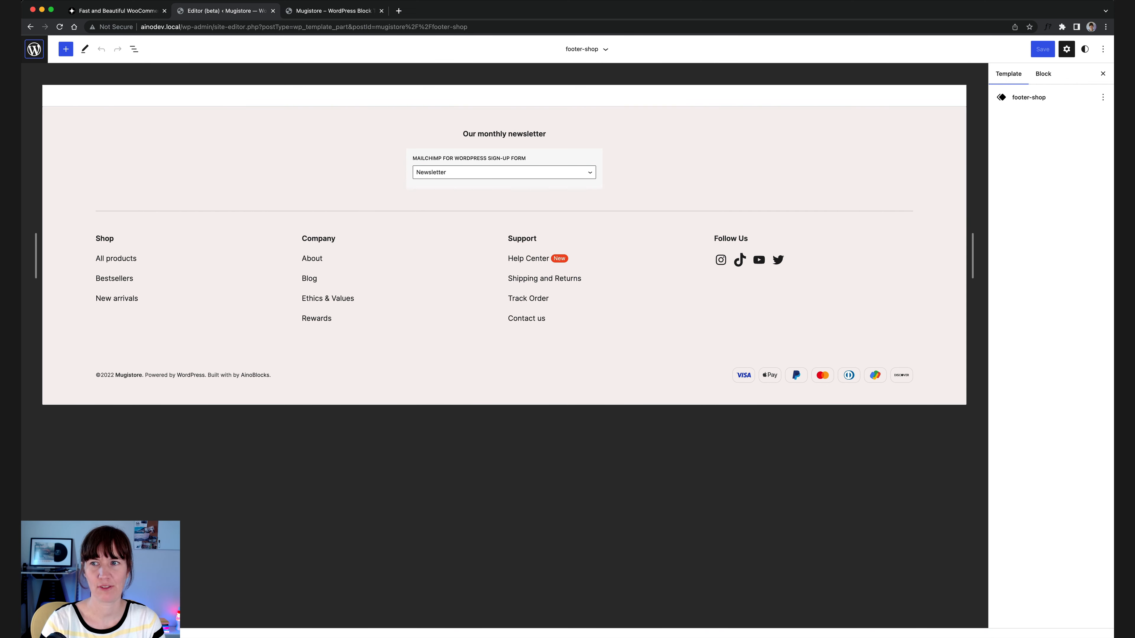
Disable the Top toolbar option, select the Support heading to view its block toolbar, and re-enable the option
left_click(1104, 50)
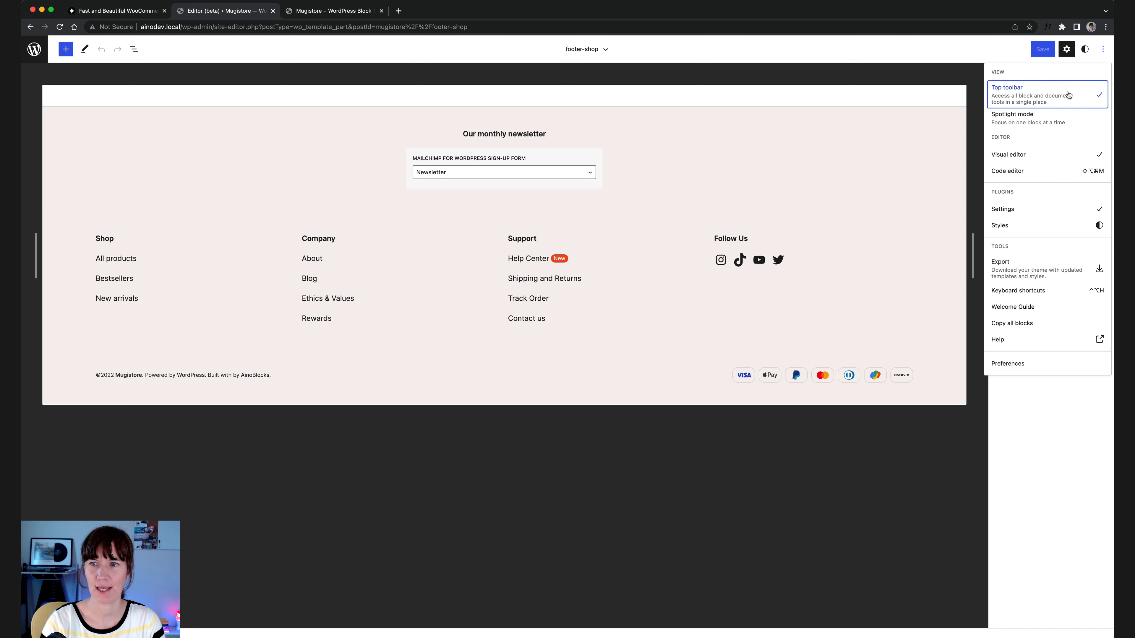
left_click(1010, 97)
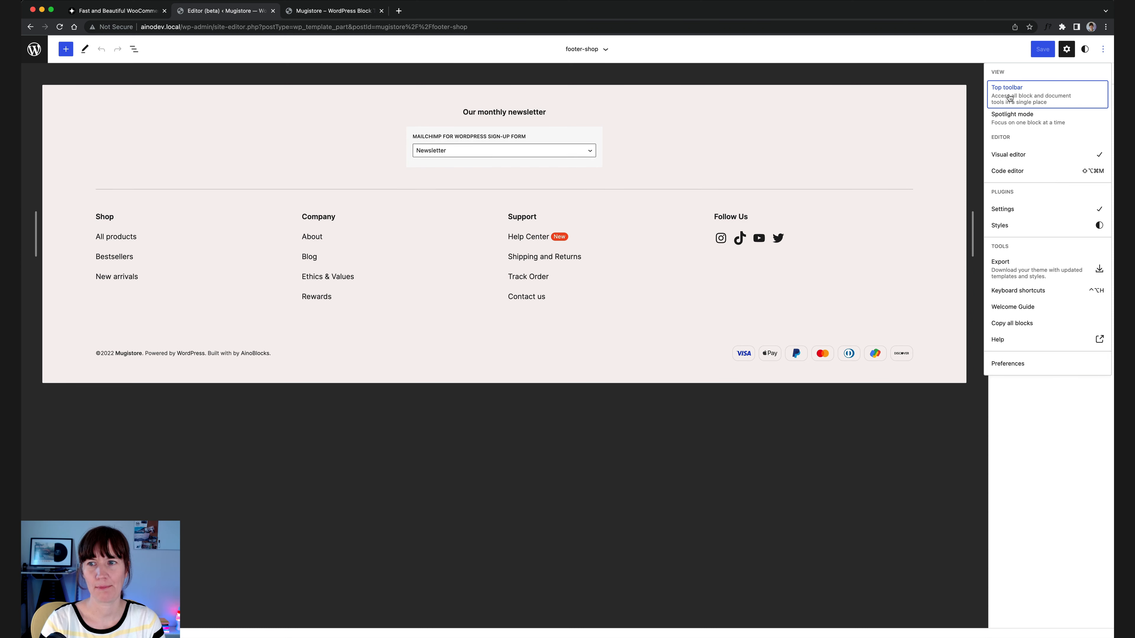
double_click(531, 217)
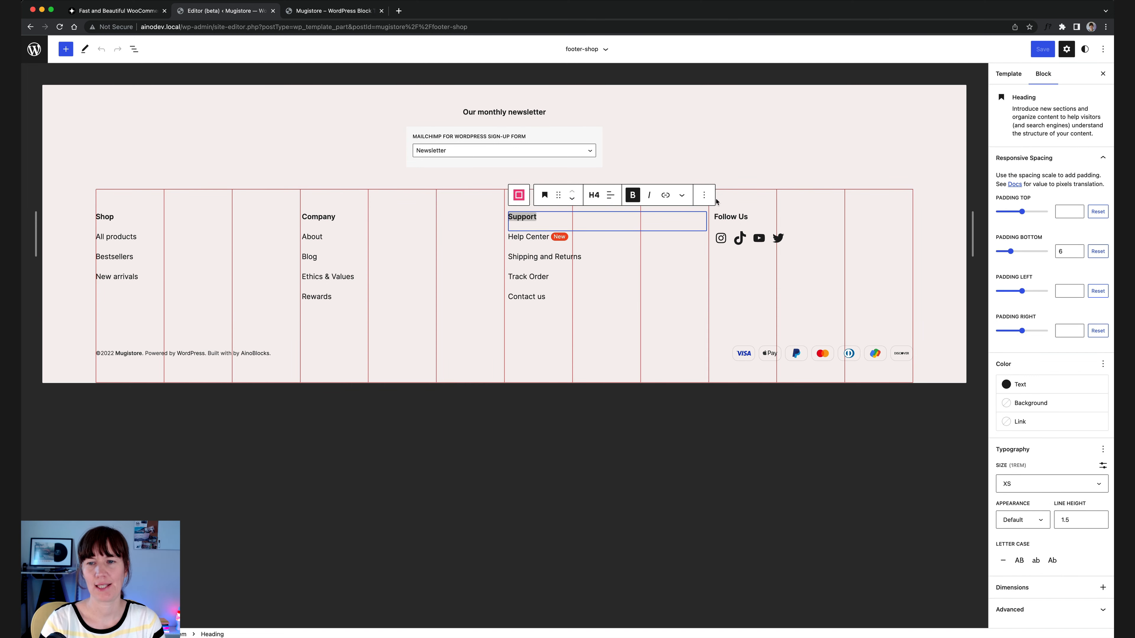
left_click(1102, 50)
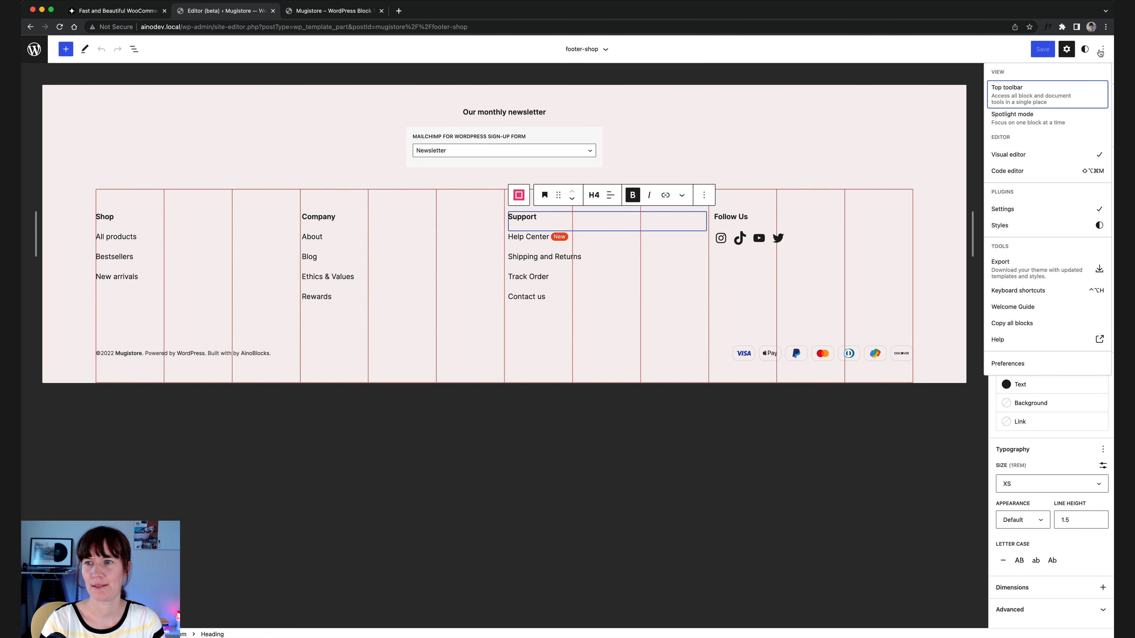
left_click(1043, 100)
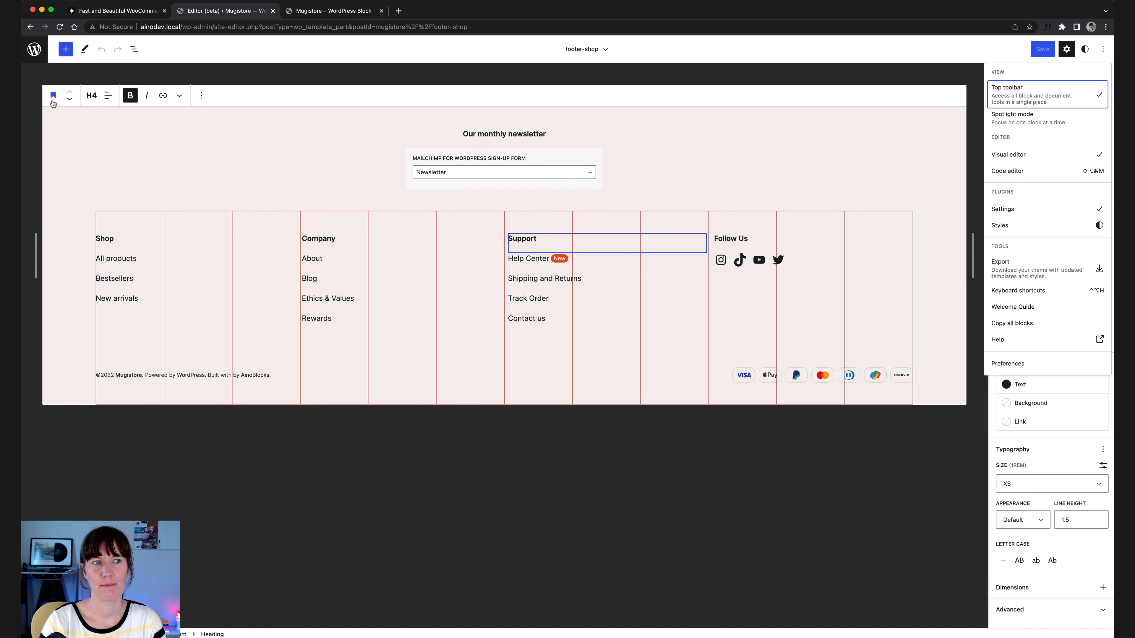
Show the footer's block structure in the List View and collapse it to the outer group and its two inner groups
left_click(135, 50)
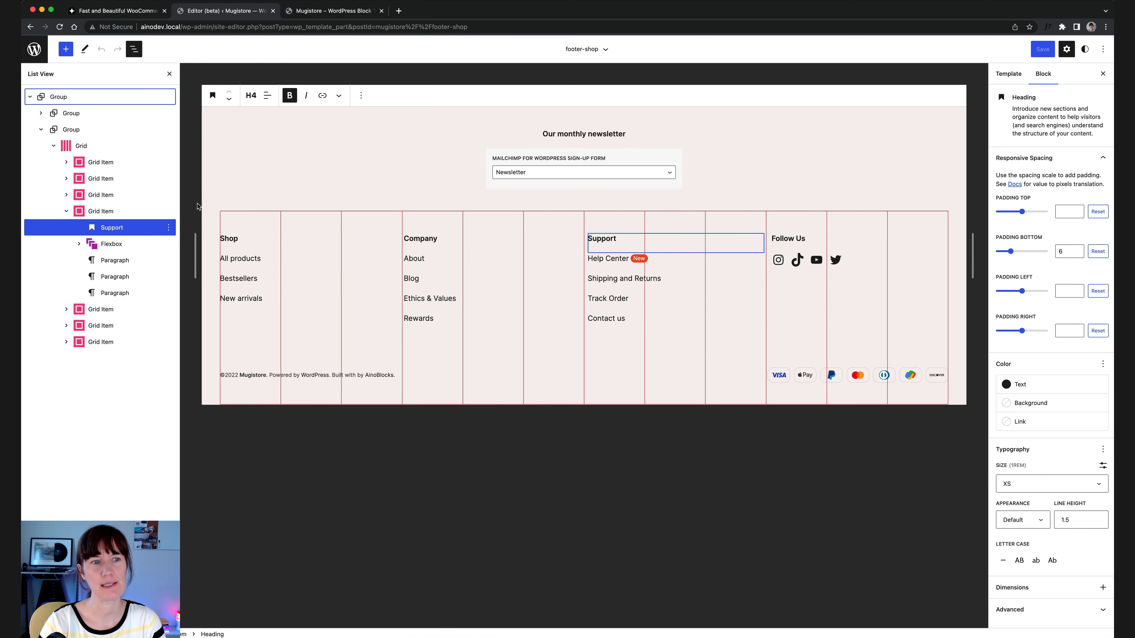
left_click(54, 148)
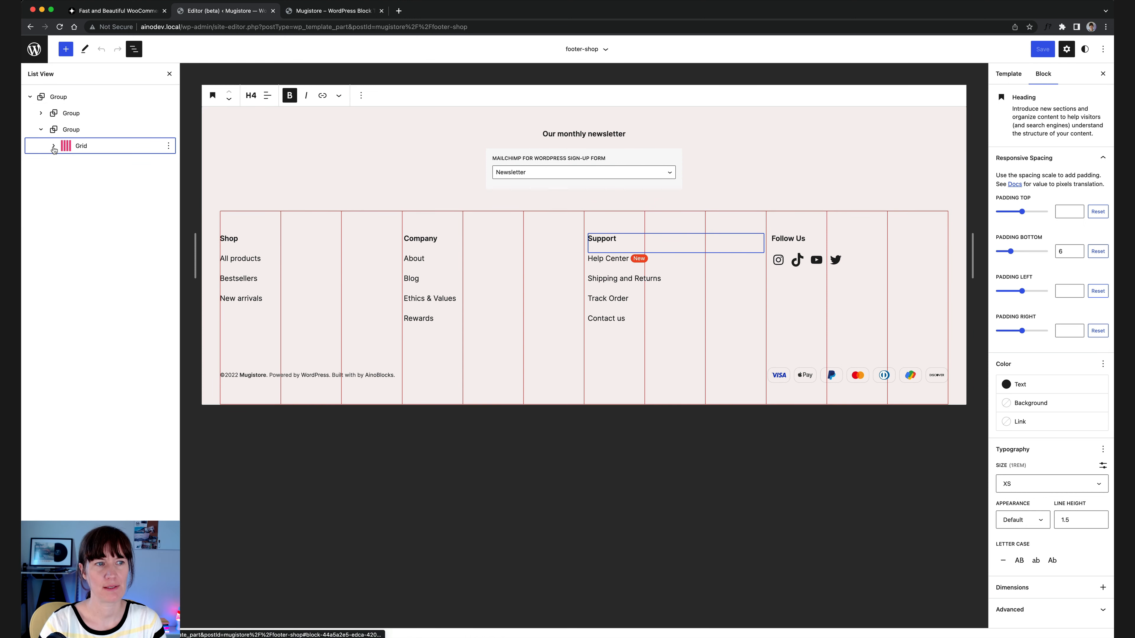
left_click(74, 114)
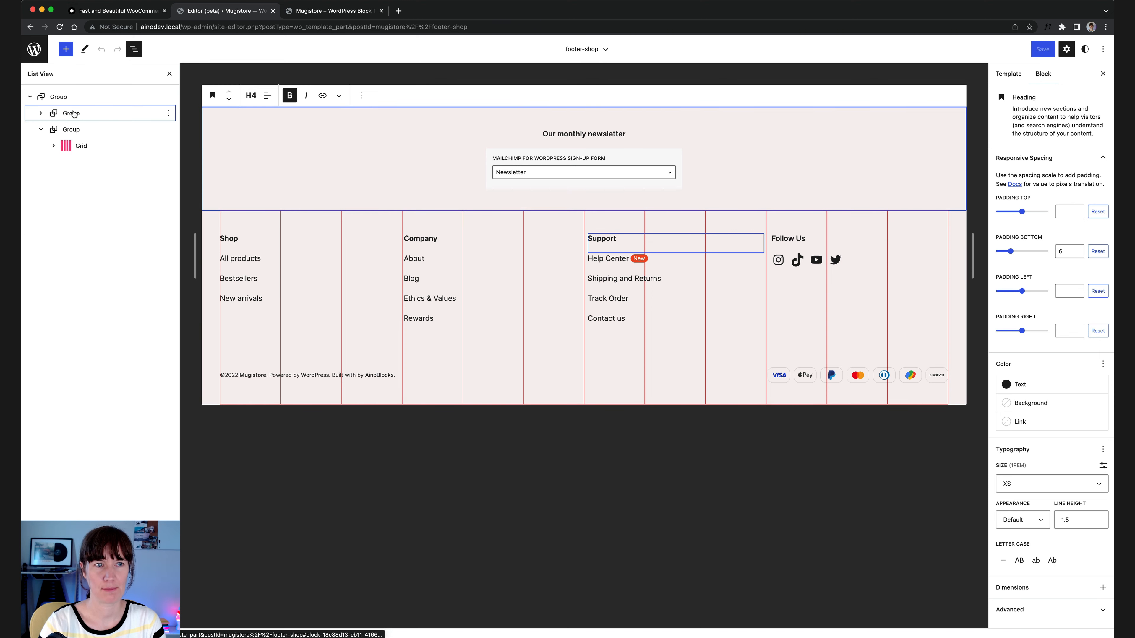
left_click(43, 129)
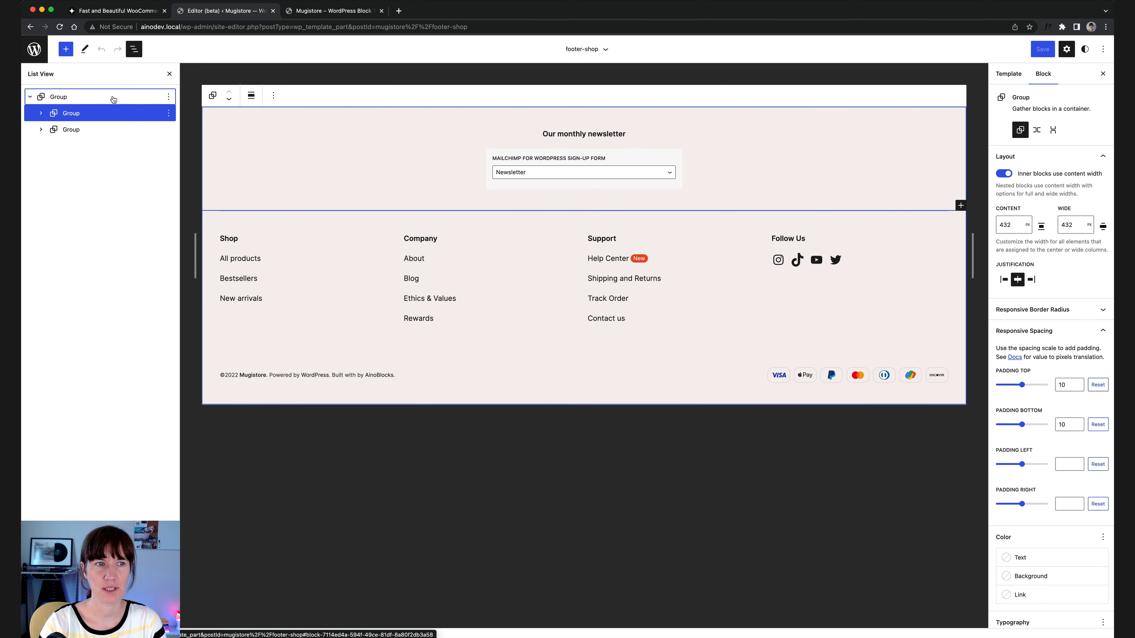
Select the outer footer group and view the solid background colors available for it
left_click(67, 99)
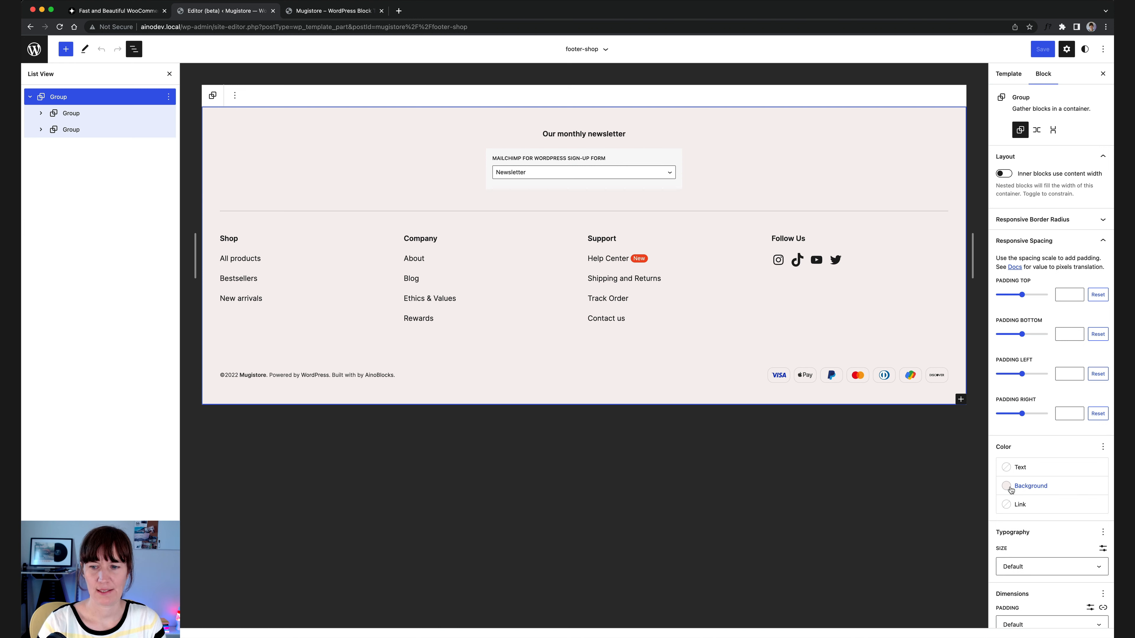
left_click(1027, 492)
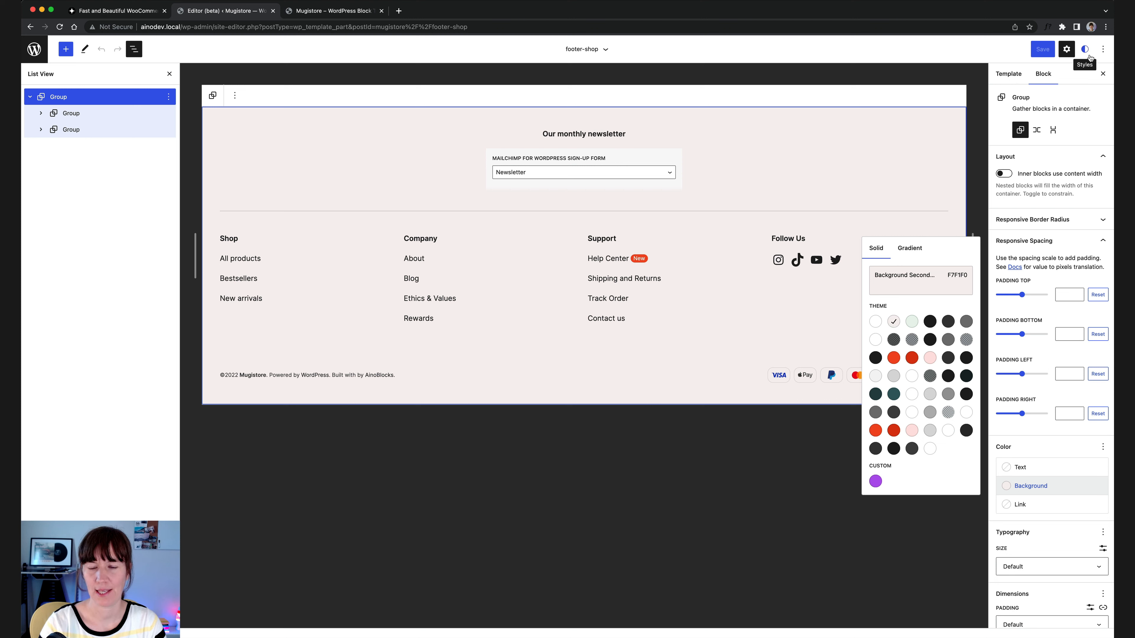
left_click(995, 434)
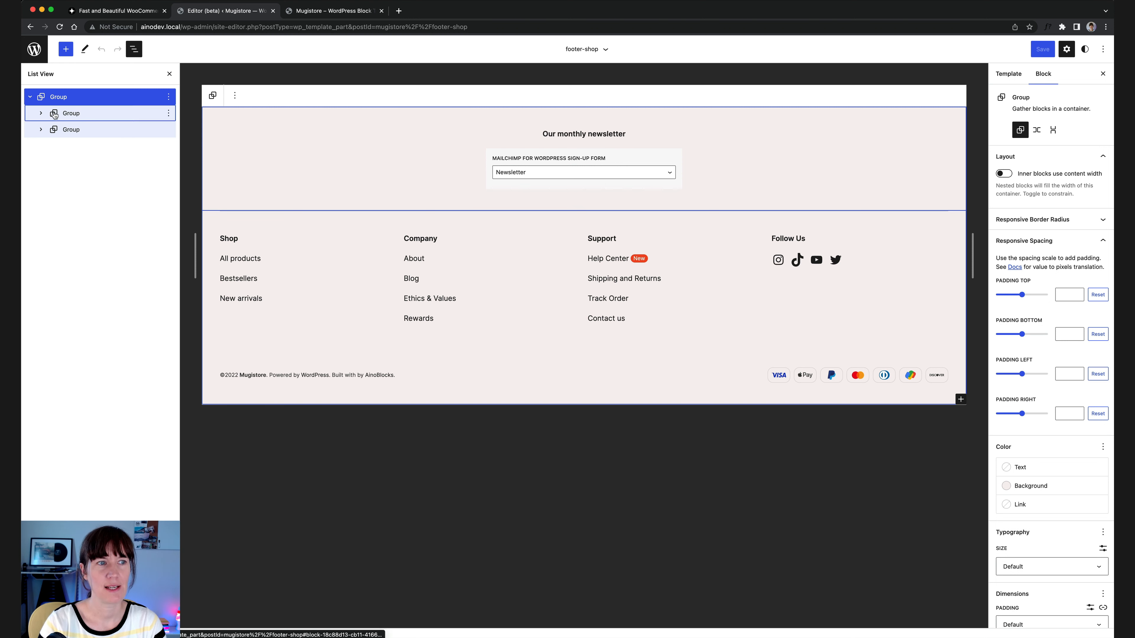
Select the newsletter group, expand its nested blocks, and view the block options that include removing the group
left_click(95, 117)
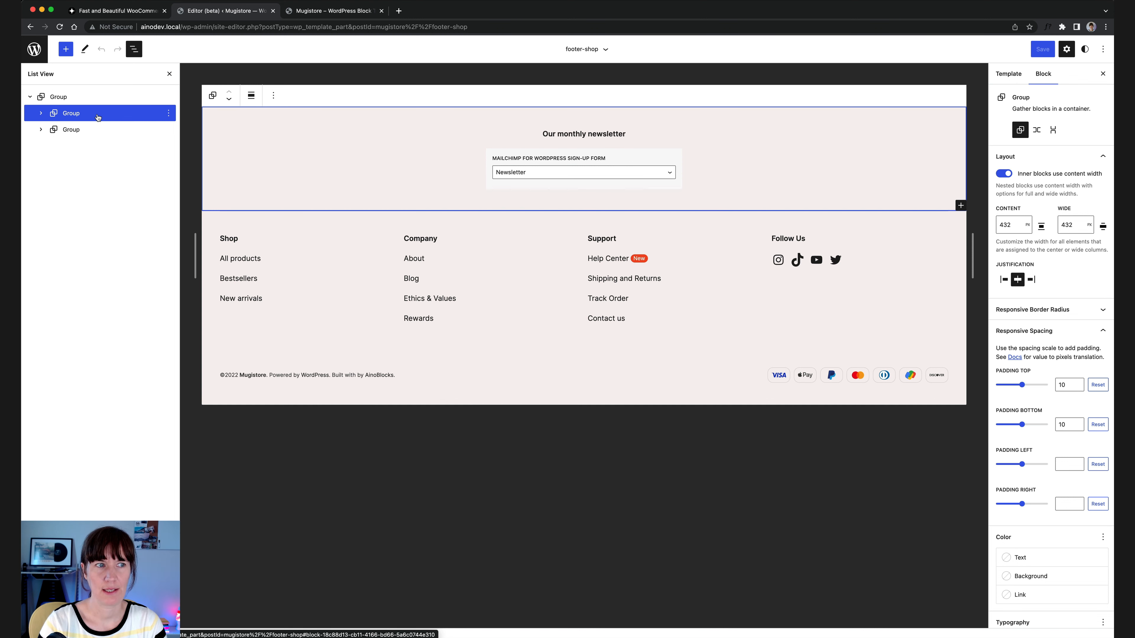
left_click(41, 114)
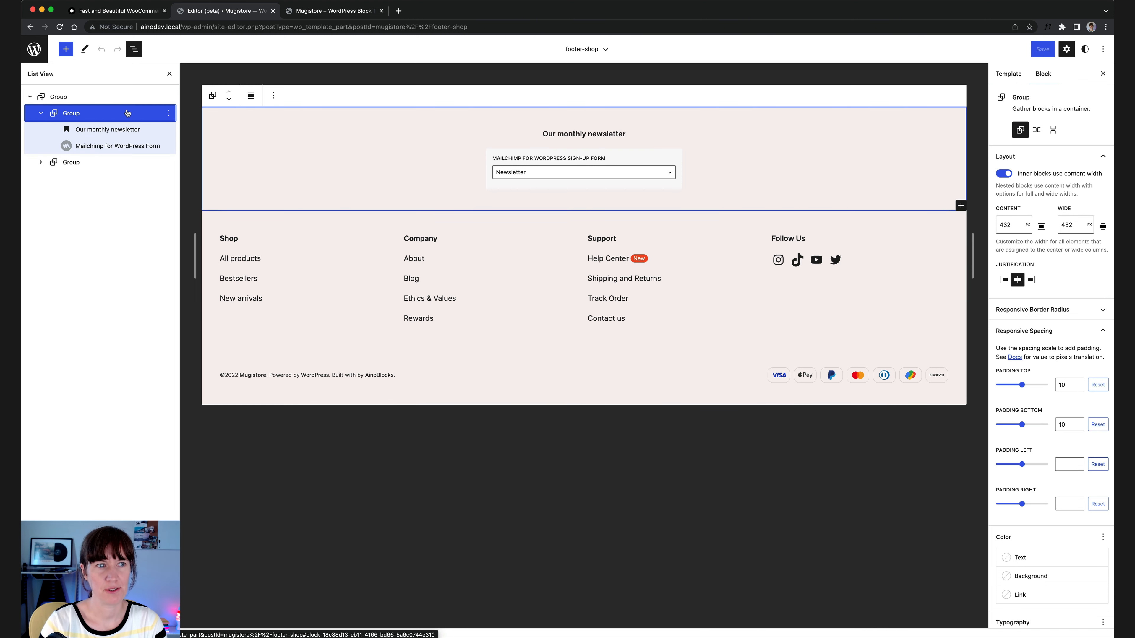
left_click(42, 115)
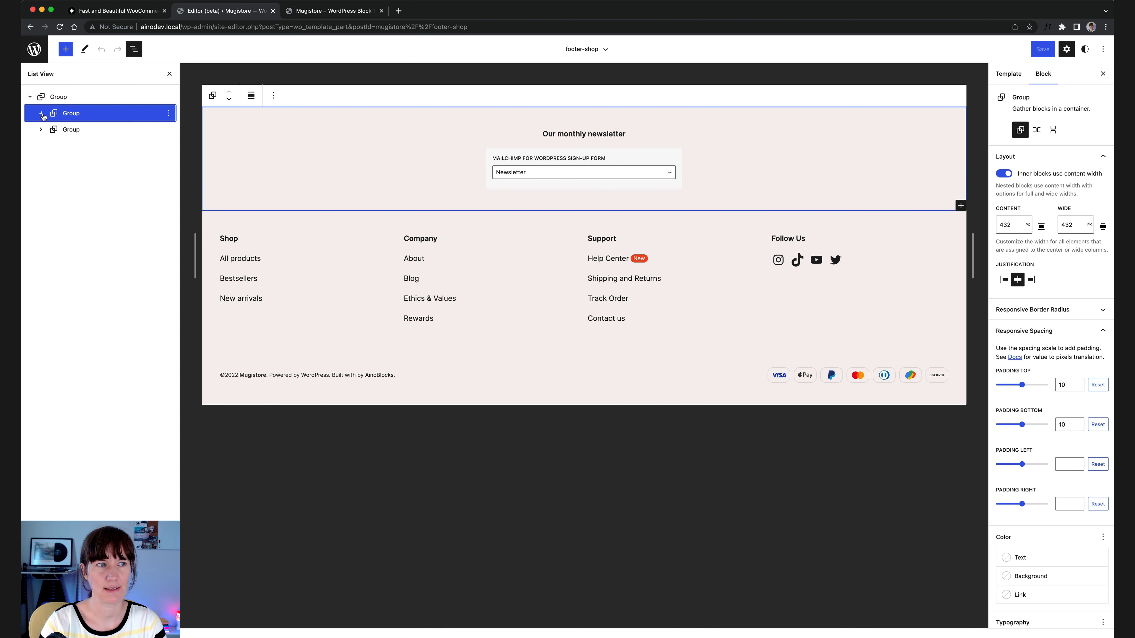
left_click(41, 114)
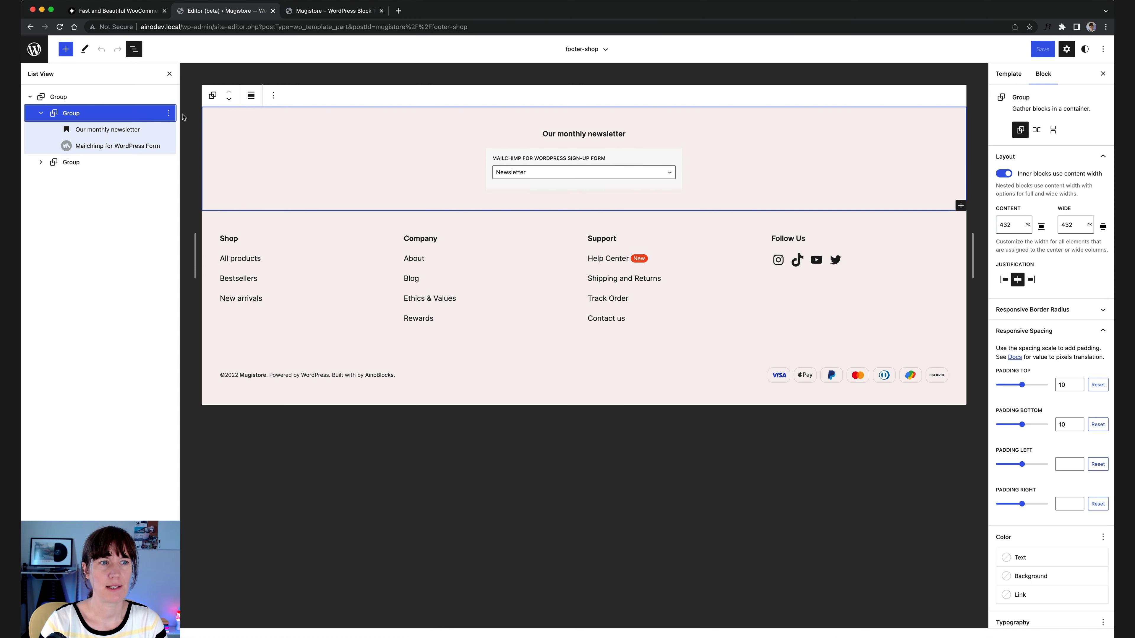
left_click(169, 114)
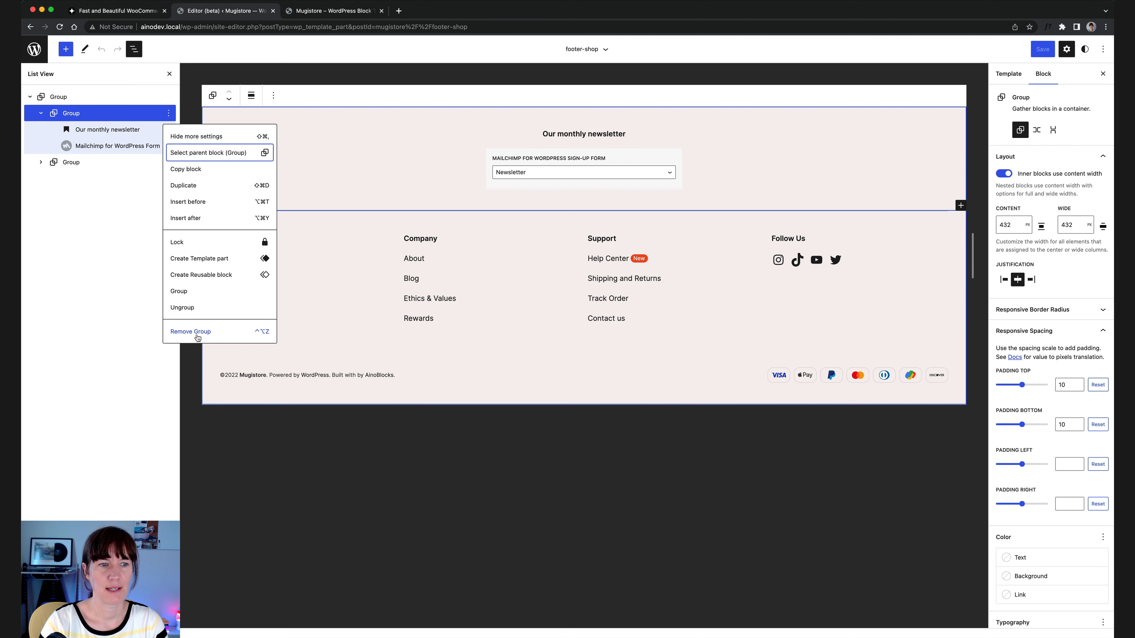
left_click(107, 115)
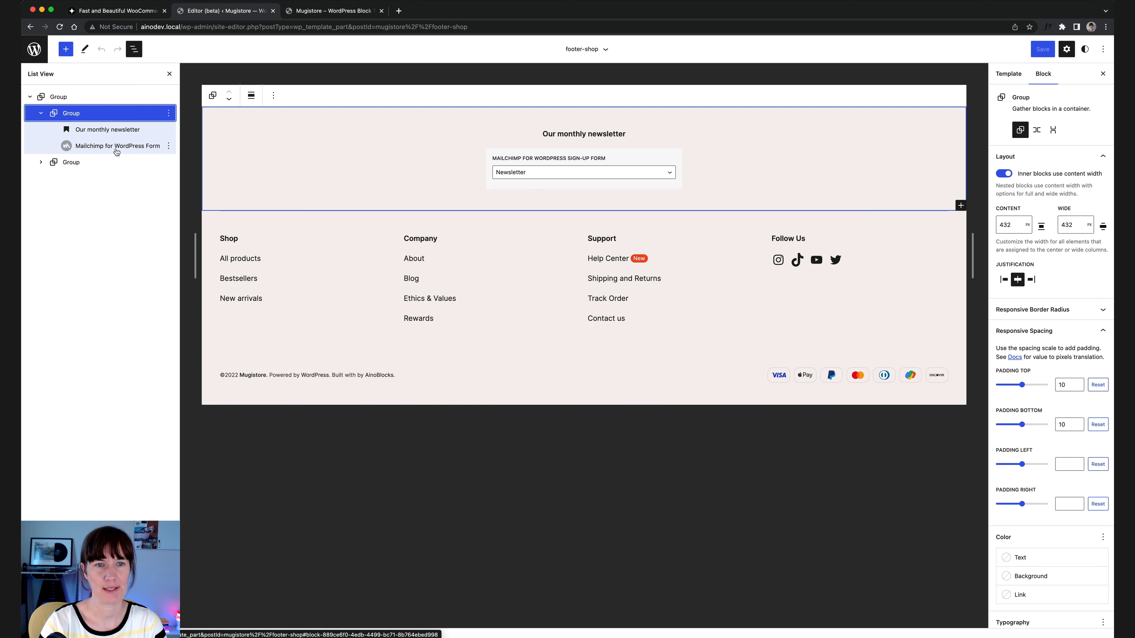
Collapse the newsletter group, expand the second inner group, and select its Grid block with all grid items listed collapsed
left_click(97, 163)
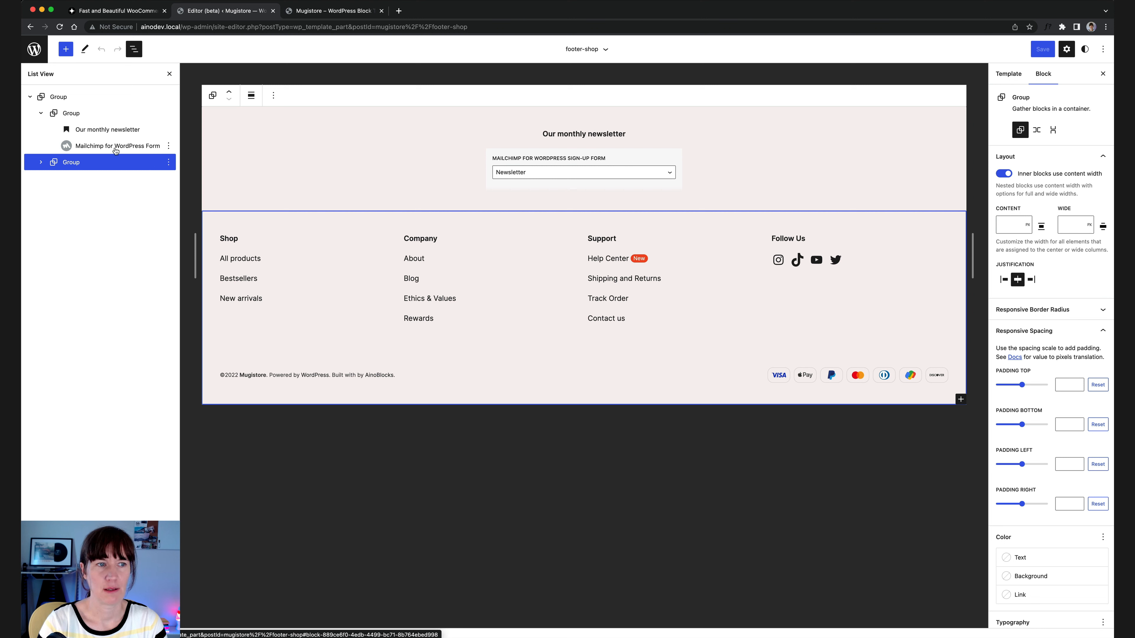
left_click(45, 113)
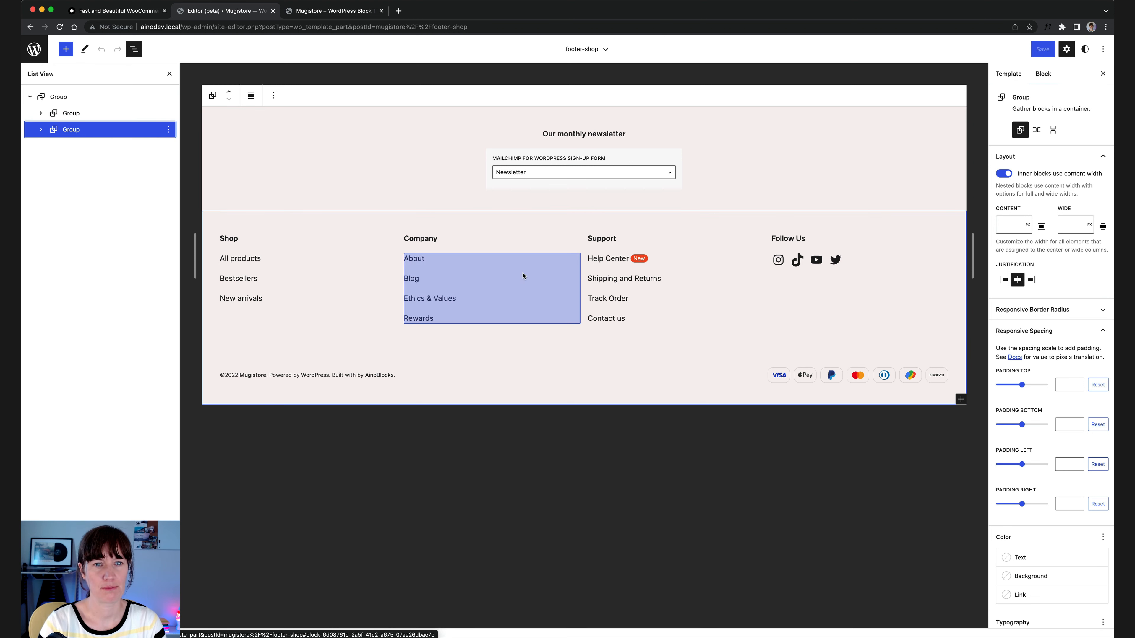
left_click(41, 130)
left_click(108, 152)
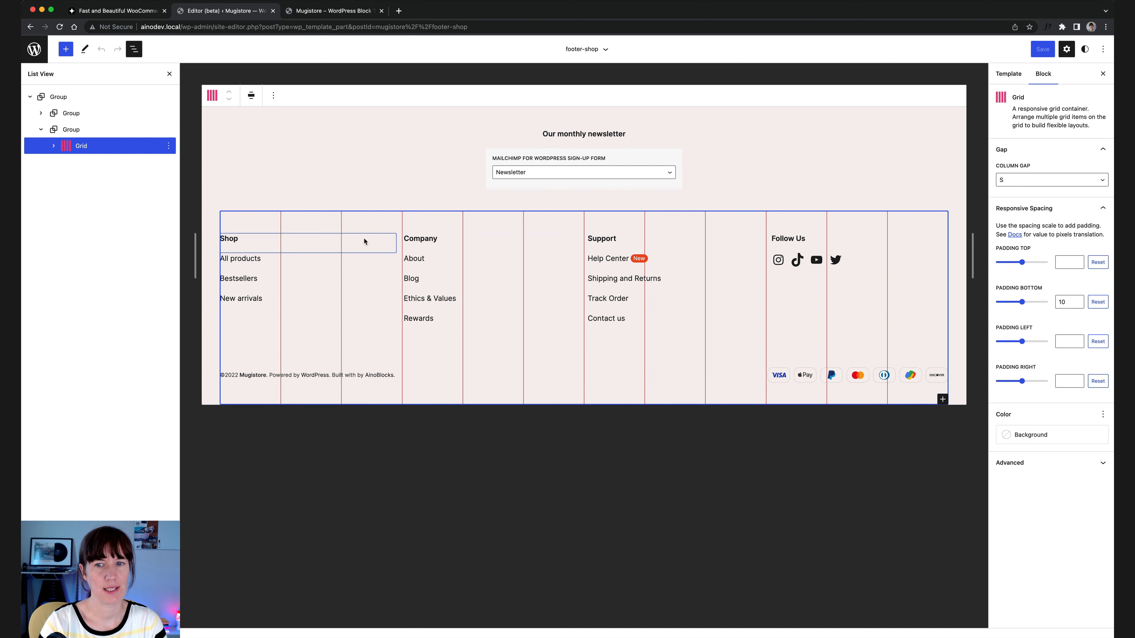
left_click(55, 147)
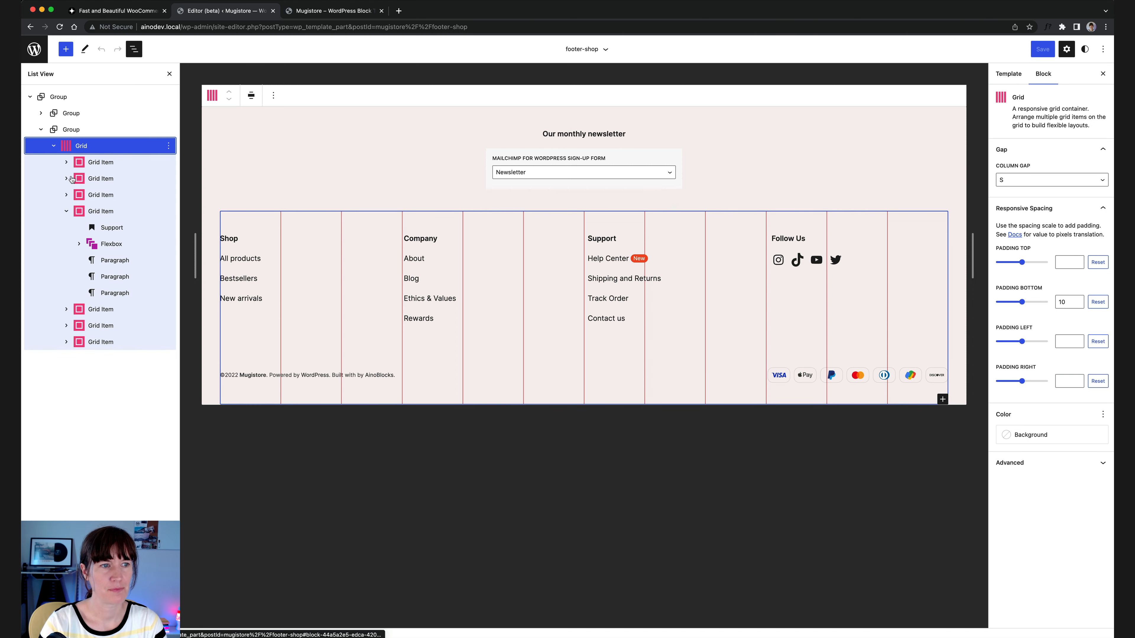
left_click(67, 211)
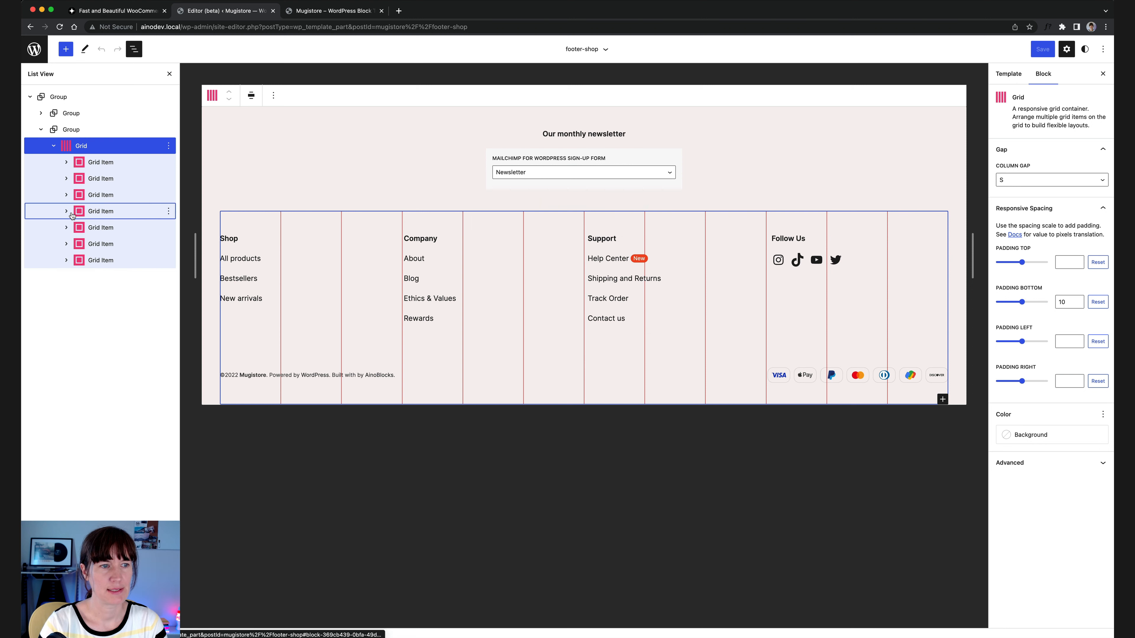
Select the Shop column's grid item, and select and expand the Company column's grid item to see its nested blocks
left_click(107, 179)
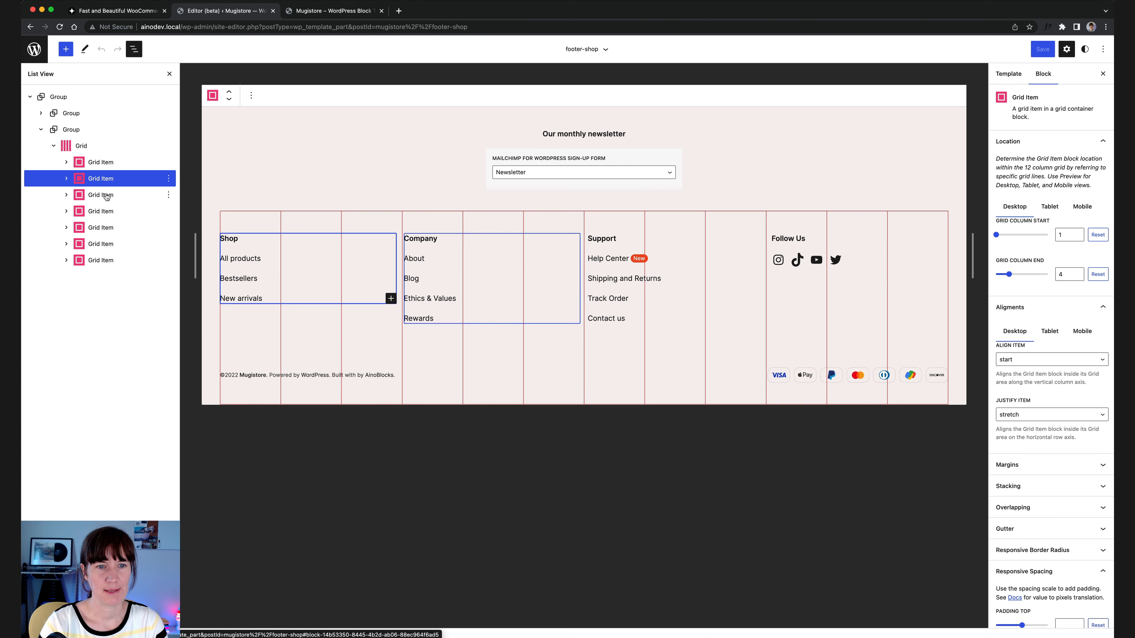
left_click(106, 195)
left_click(68, 195)
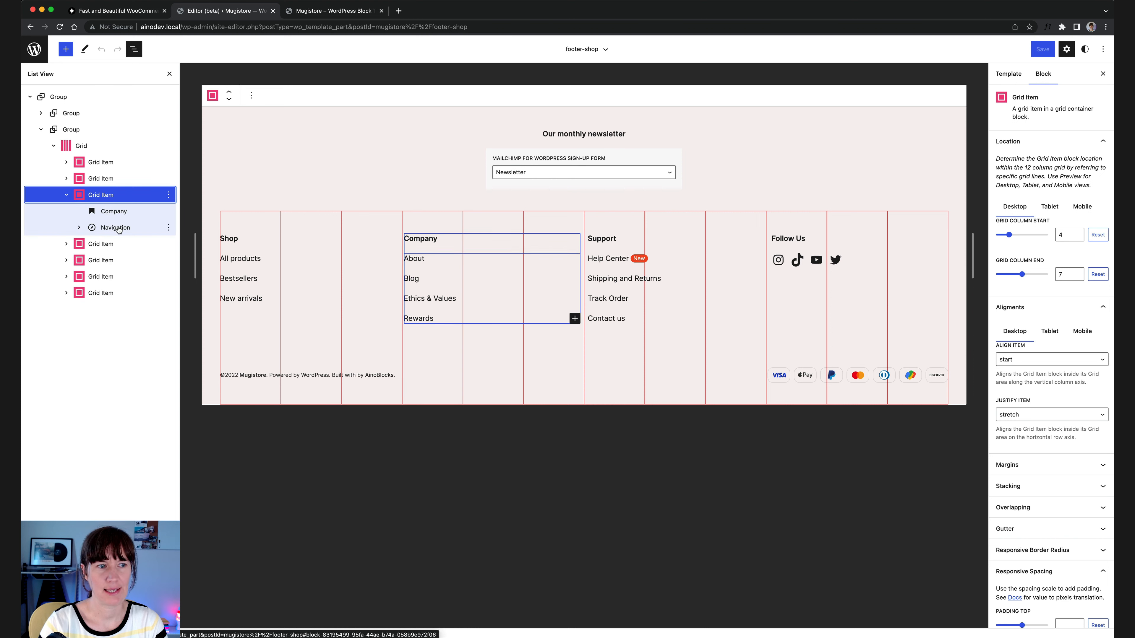
Expand the Shop column's grid item to view its nested heading and paragraph blocks, and collapse it again
left_click(68, 180)
left_click(67, 179)
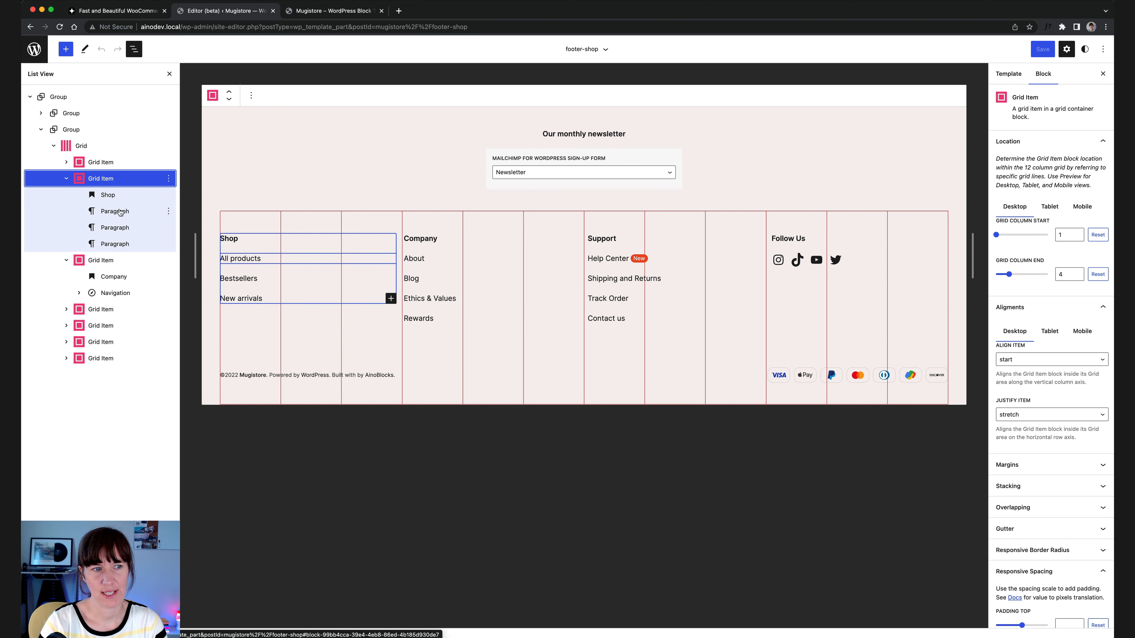
left_click(98, 182)
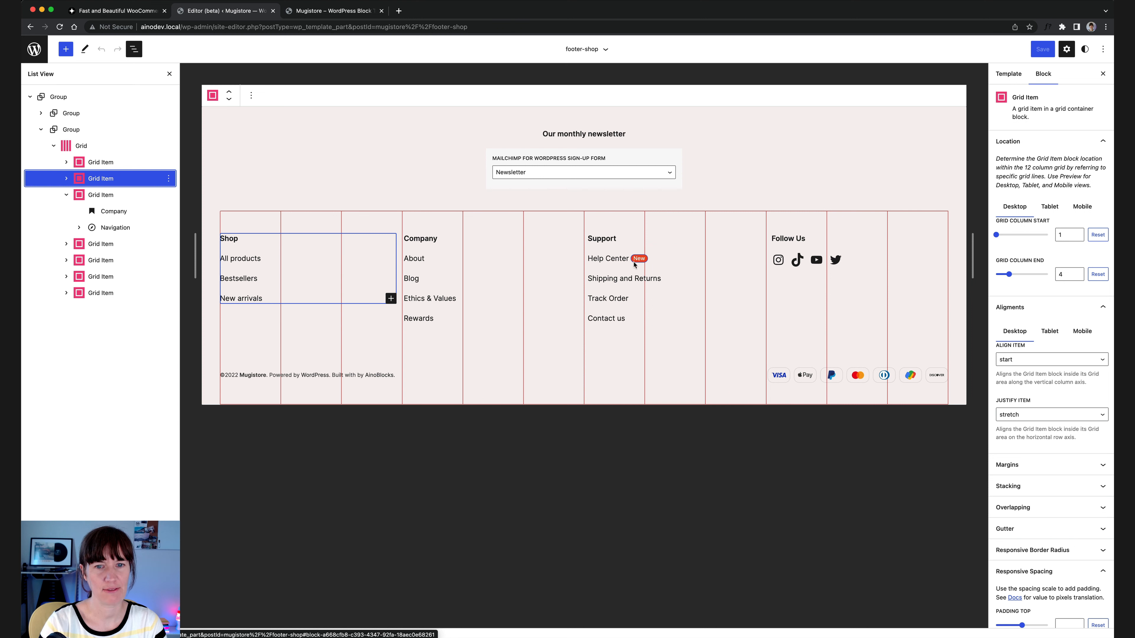
Inspect the Help Center link in the Support column, collapsing and re-expanding its Flexbox and selecting the nested Paragraph
left_click(620, 259)
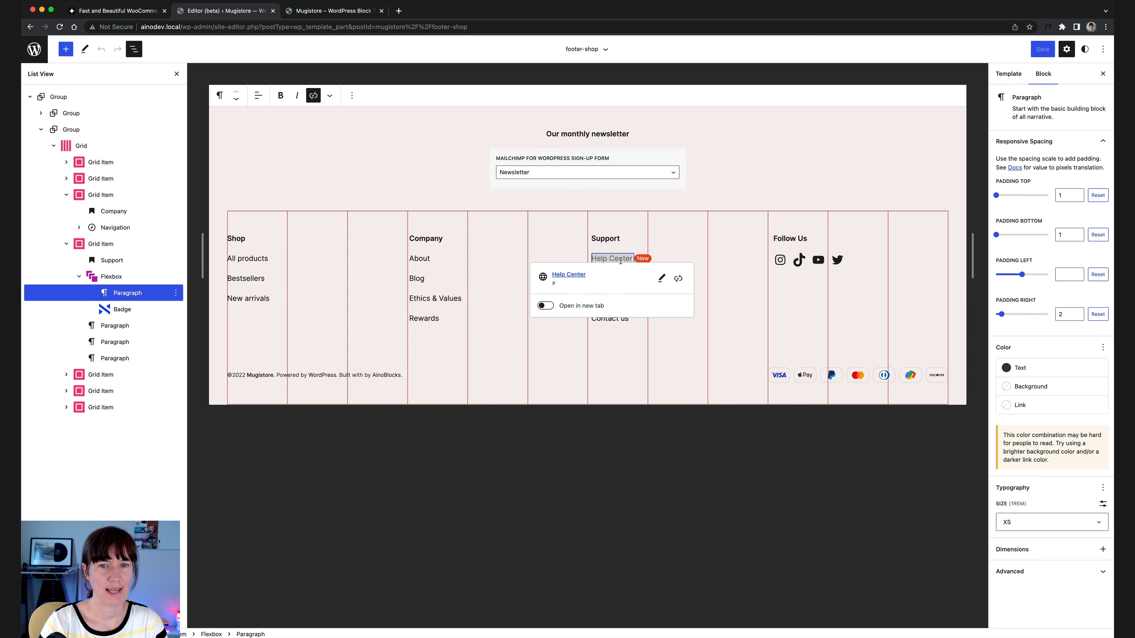
left_click(80, 278)
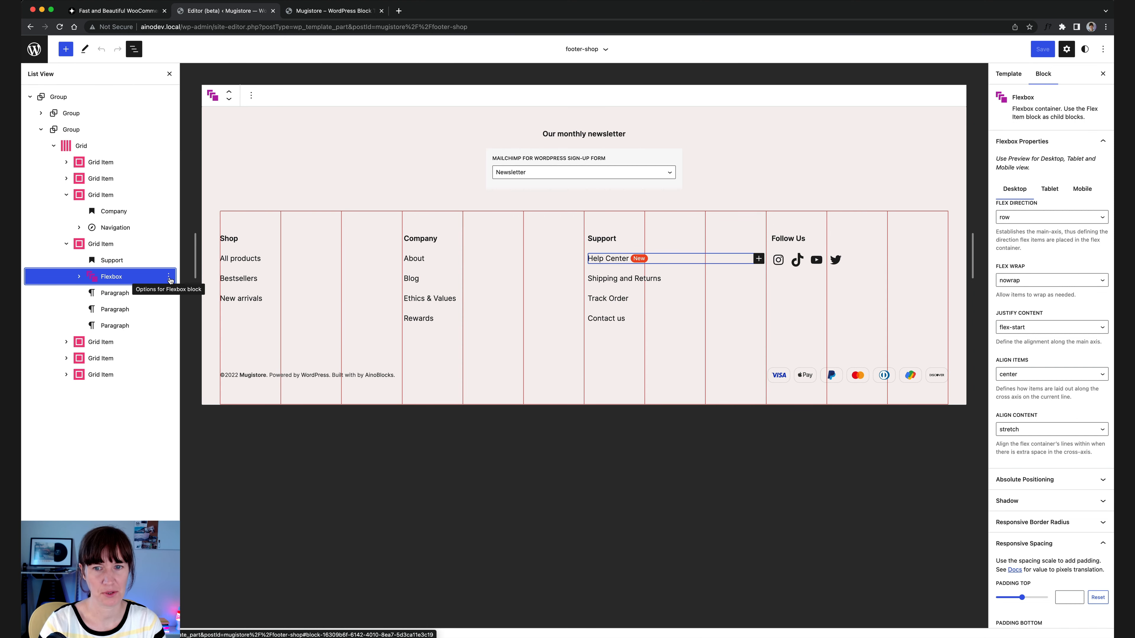
left_click(79, 277)
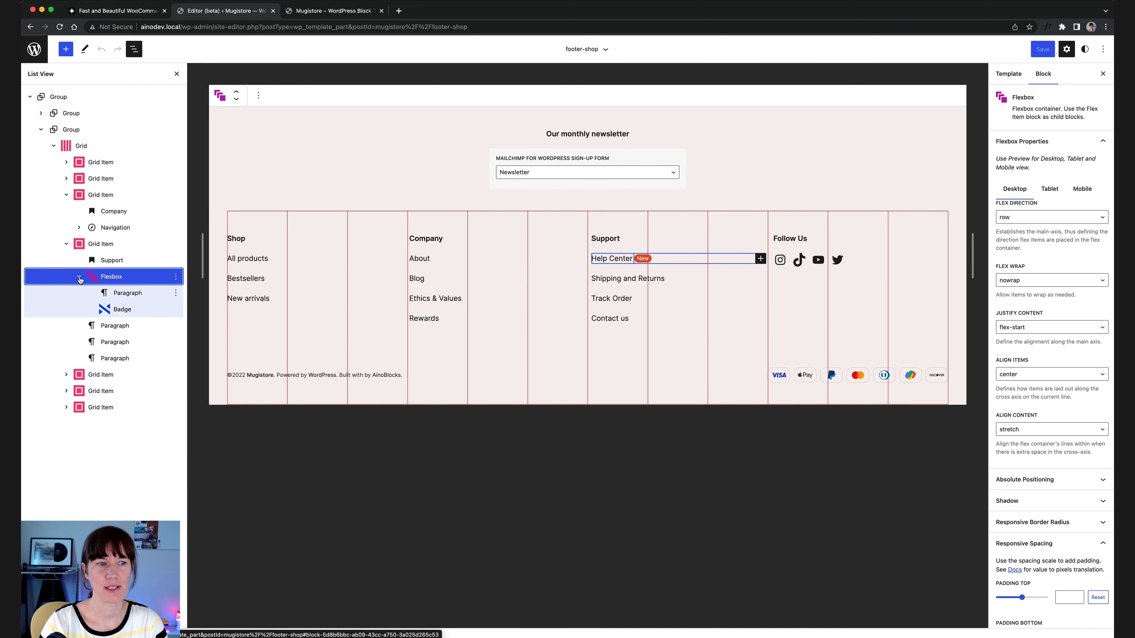
left_click(119, 297)
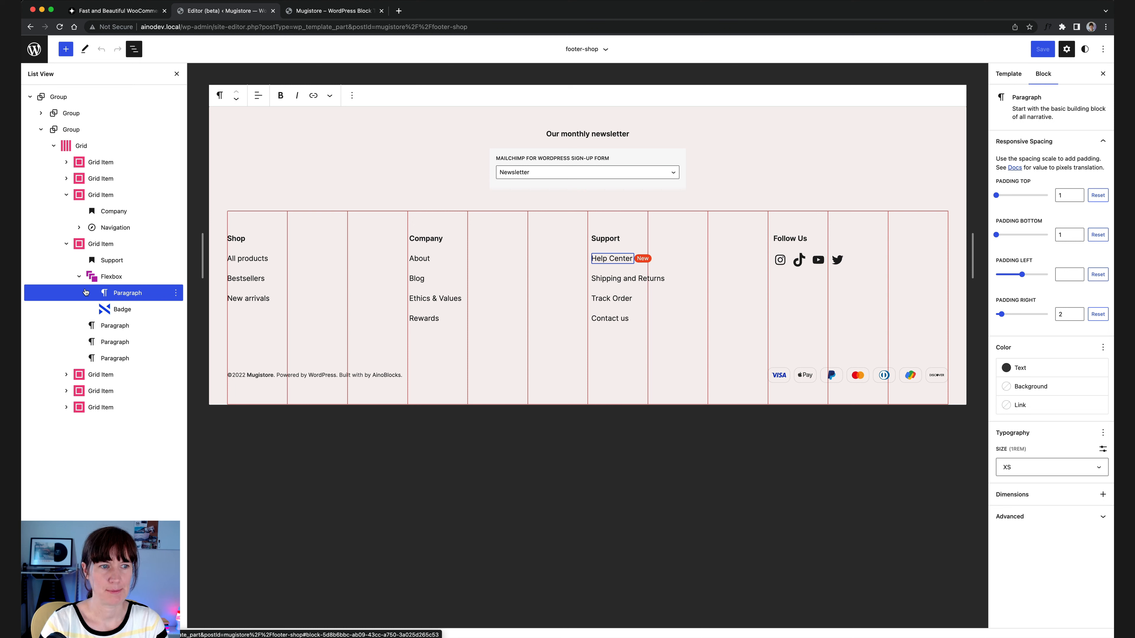
Select the Help Center Flexbox, view its block options, and collapse and re-expand its nested blocks
left_click(121, 278)
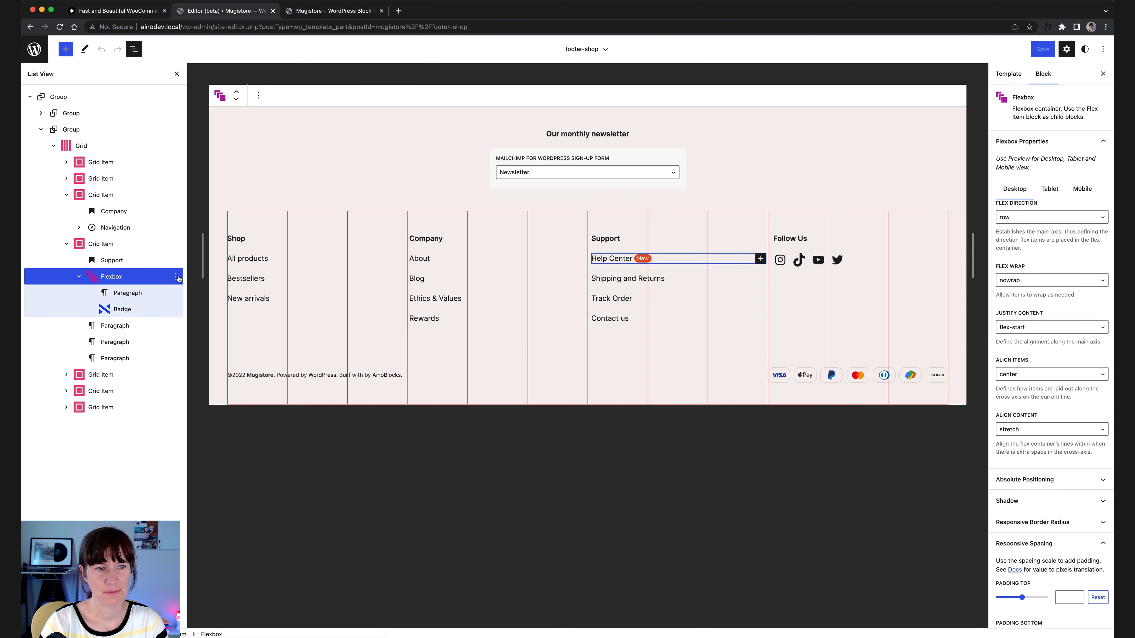
left_click(176, 277)
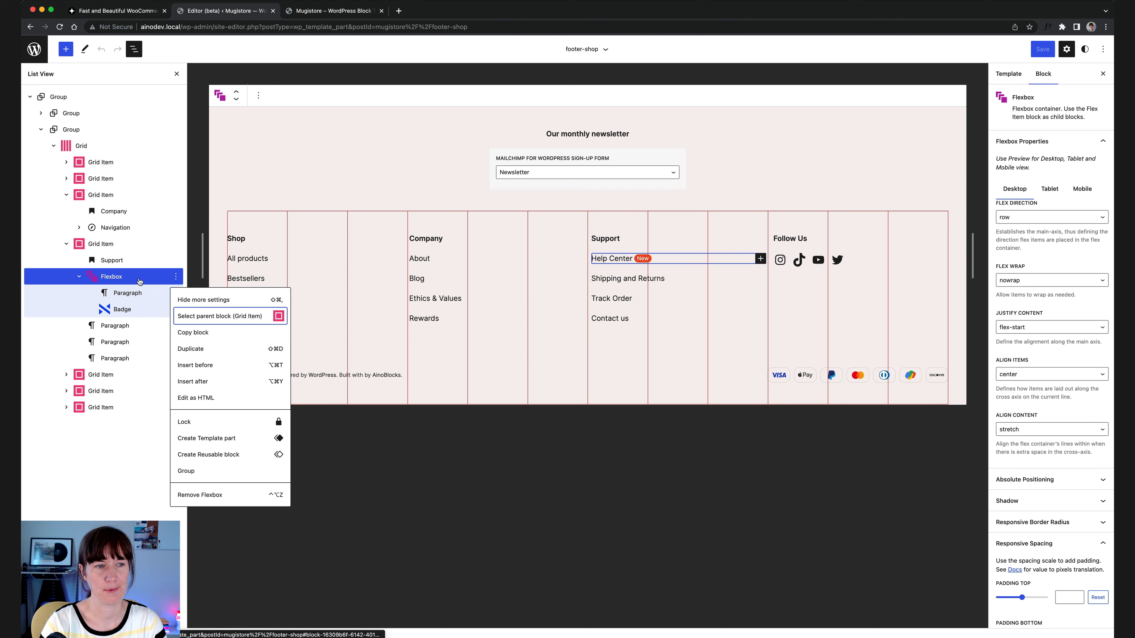
left_click(43, 276)
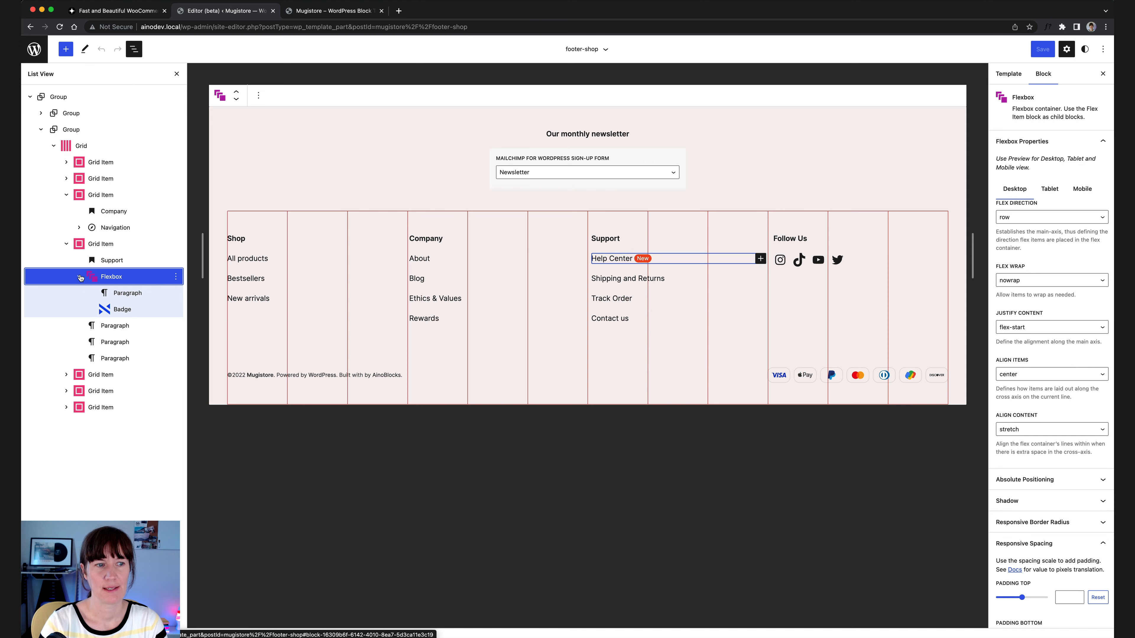
left_click(81, 277)
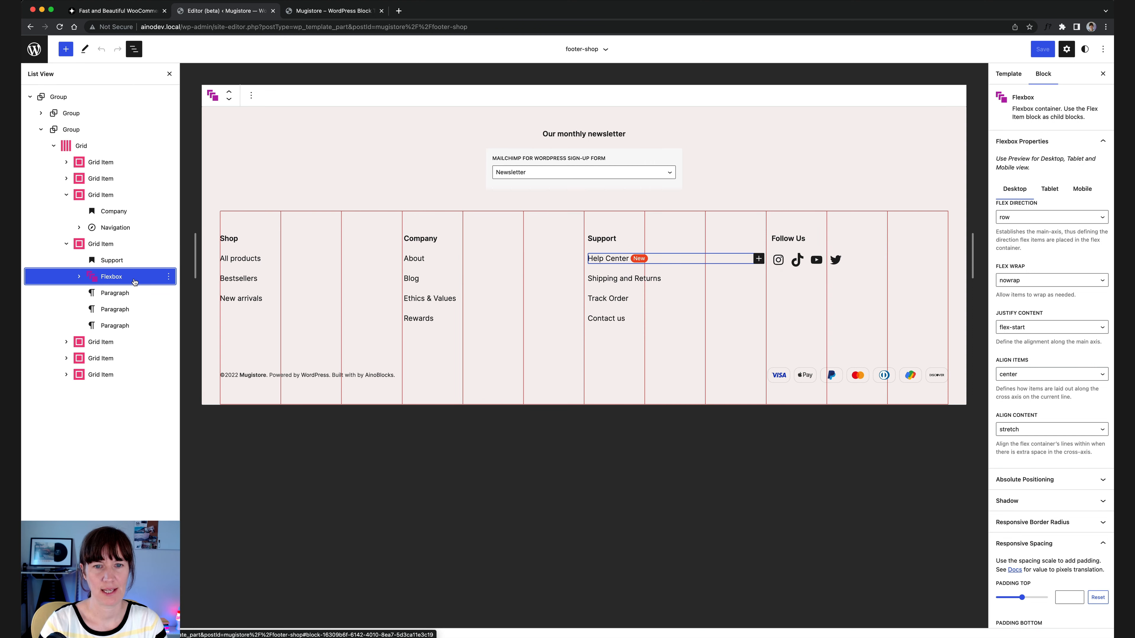
left_click(81, 278)
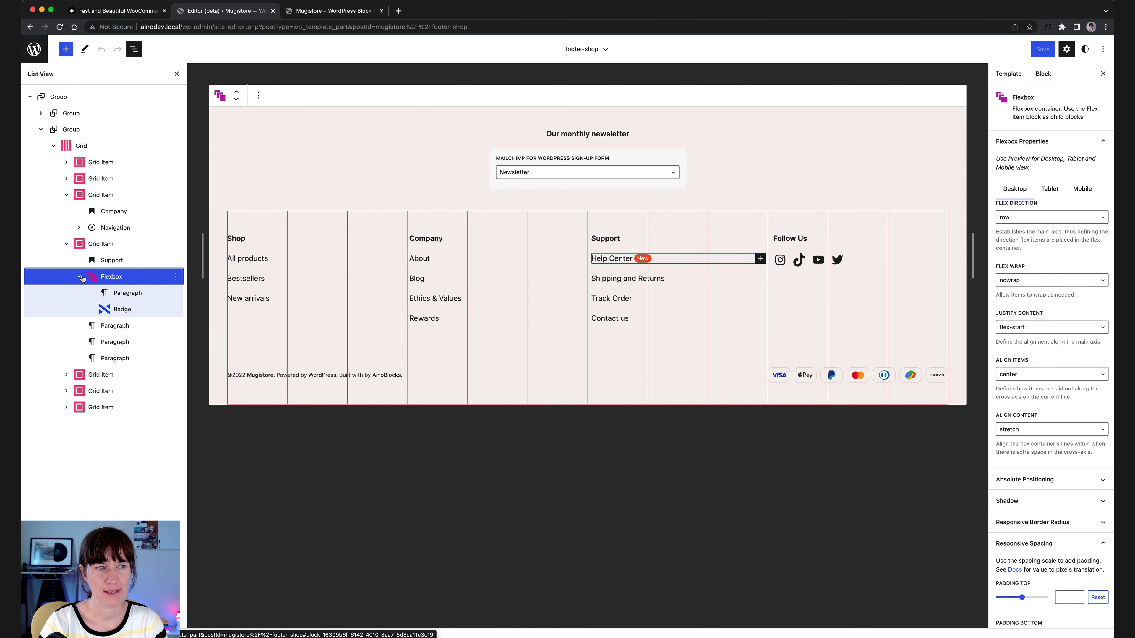
Select the badge beside Help Center, view its available background colors, and return to the Help Center paragraph
left_click(648, 261)
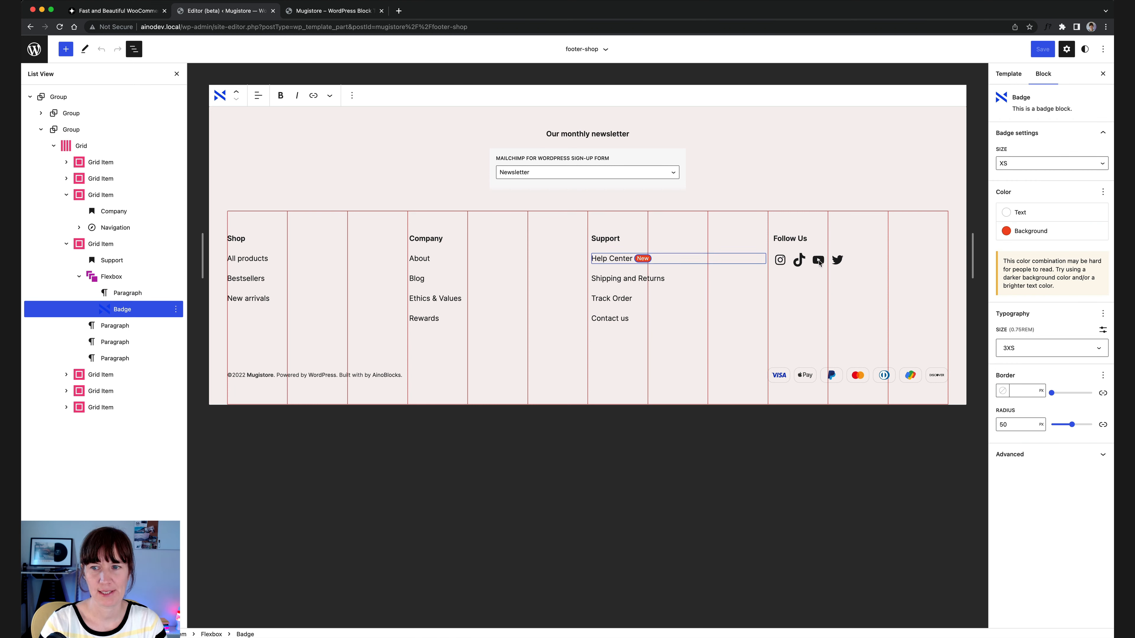
left_click(1030, 231)
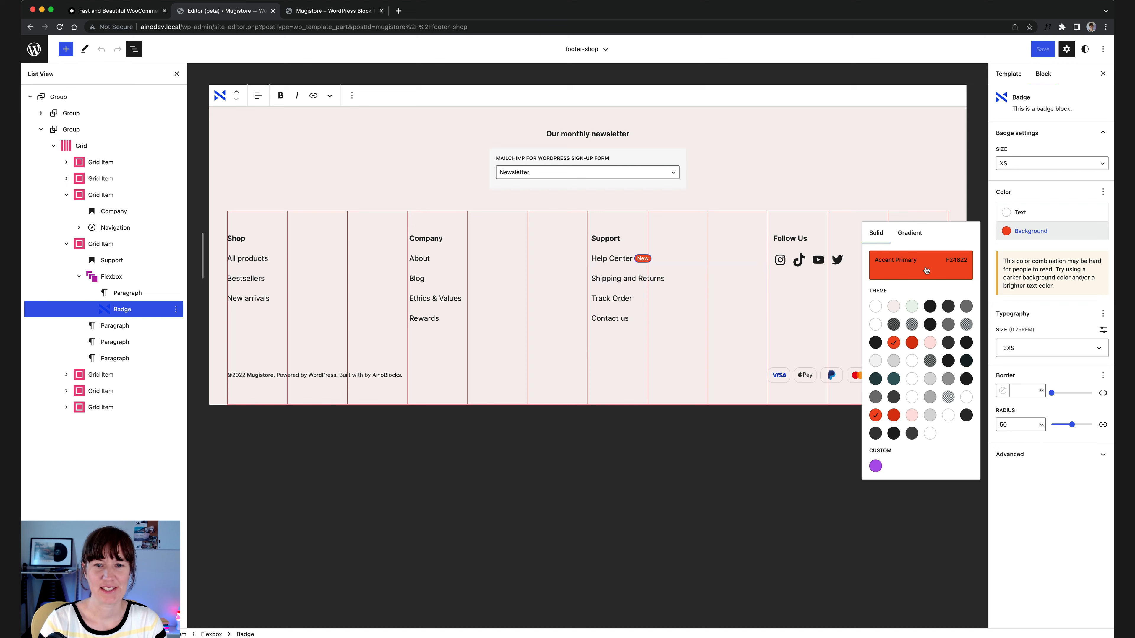
left_click(619, 258)
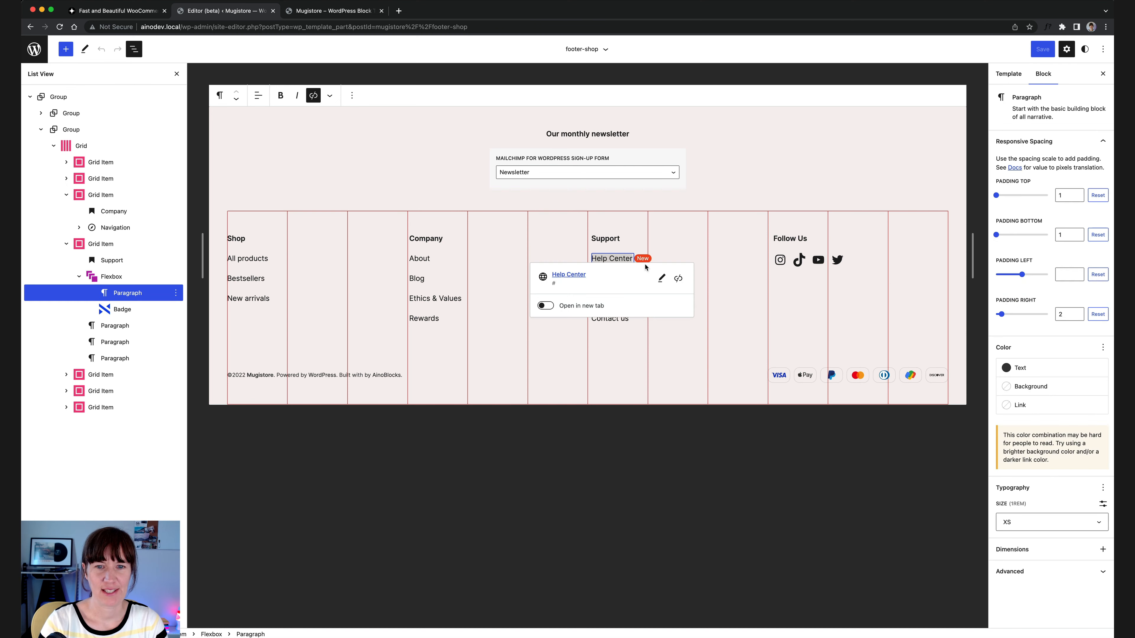
Change the badge text beside Help Center to "Sale" and select the Flexbox block that contains it
left_click(642, 260)
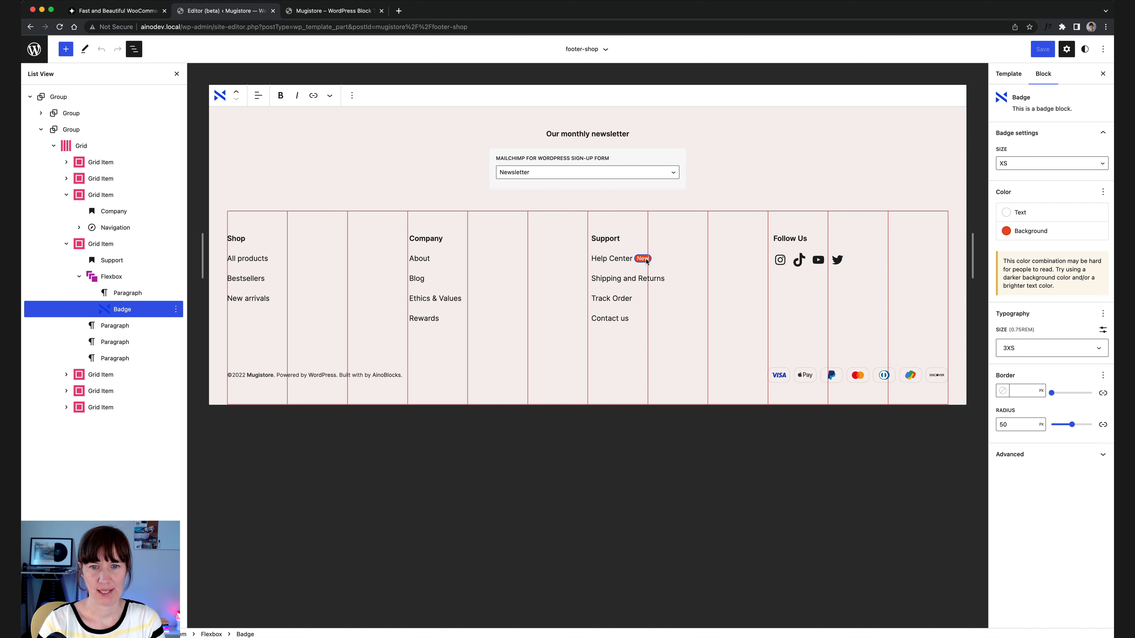
key("BackSpace")
key("BackSpace")
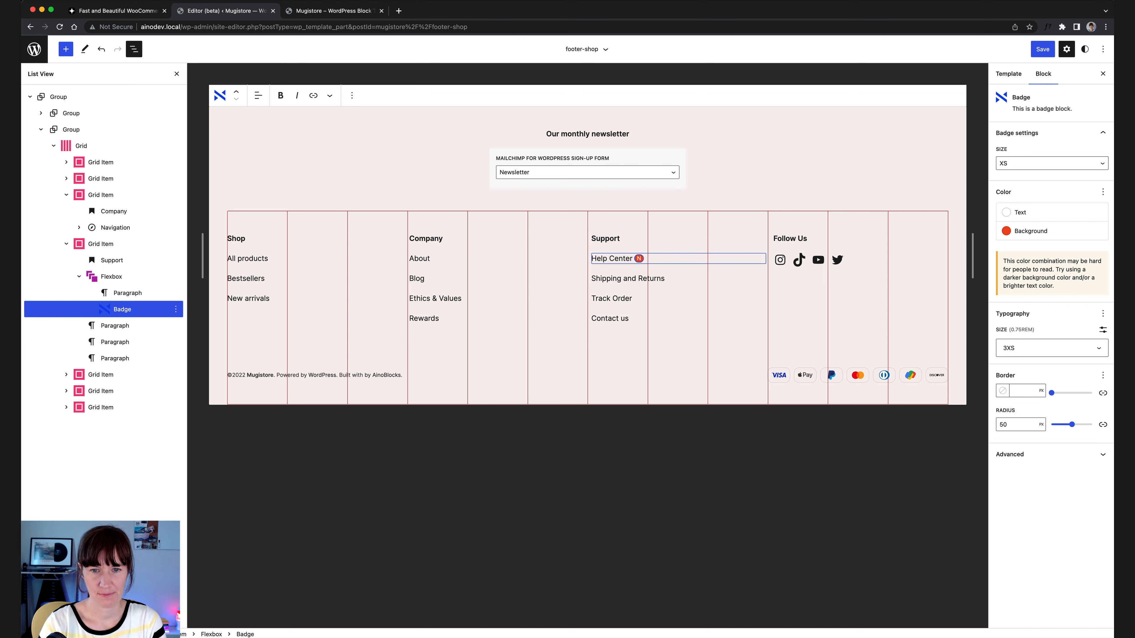
key("BackSpace")
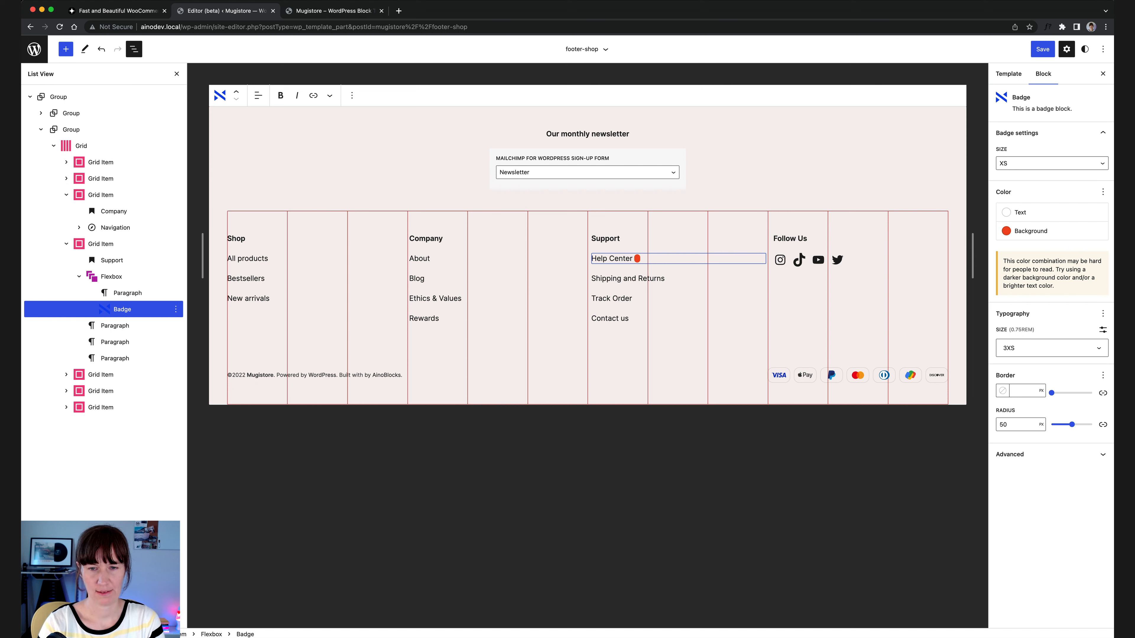
type("Sale")
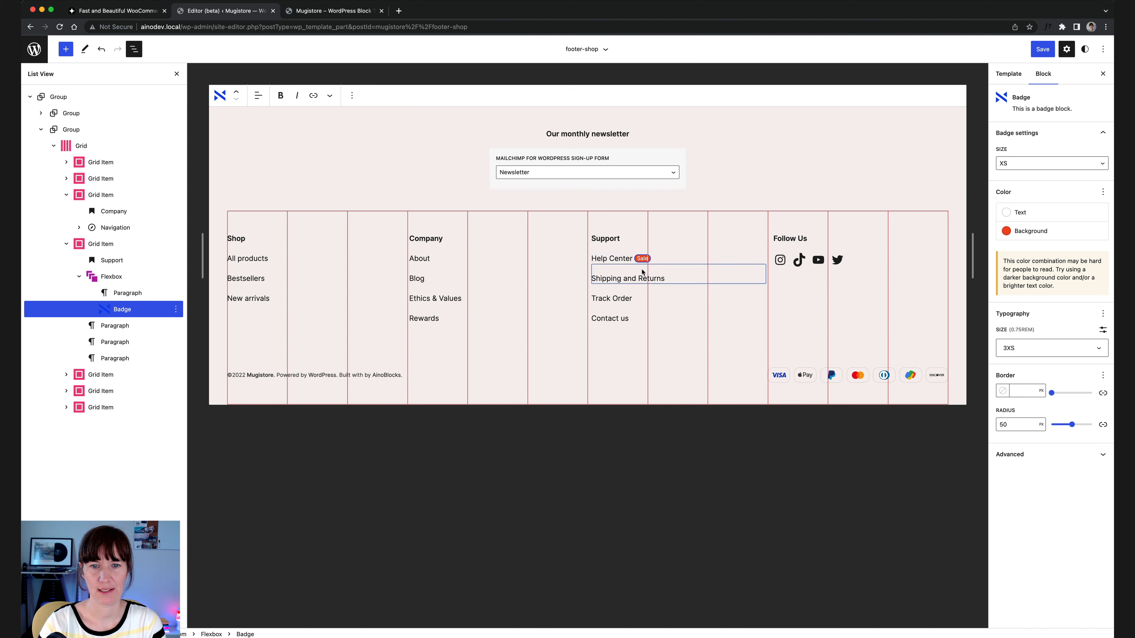
left_click(638, 280)
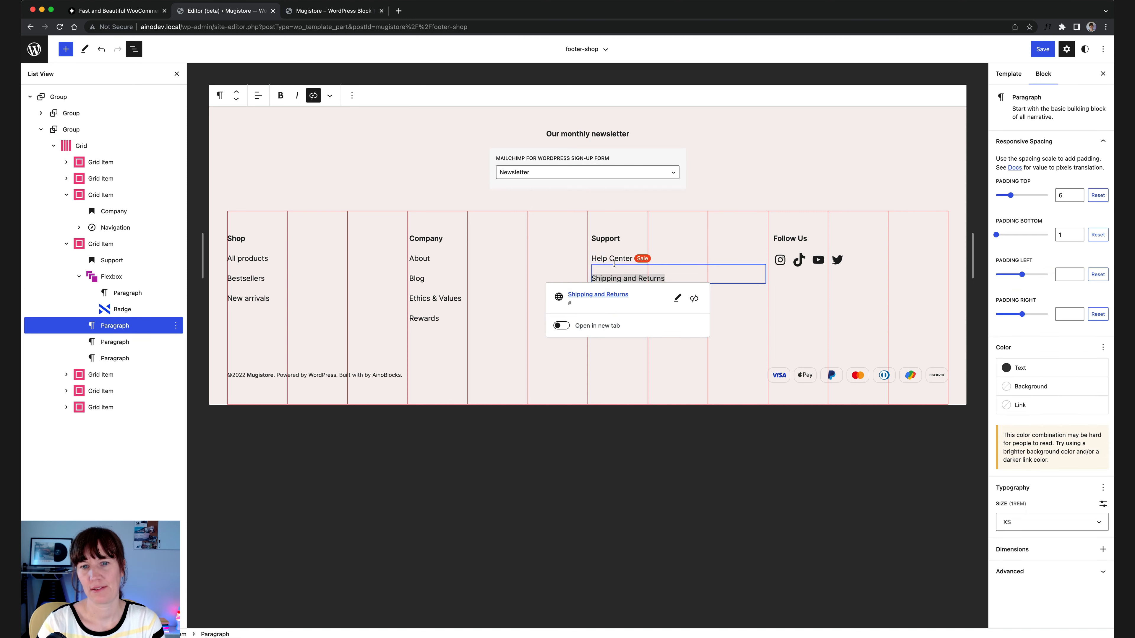
left_click(111, 276)
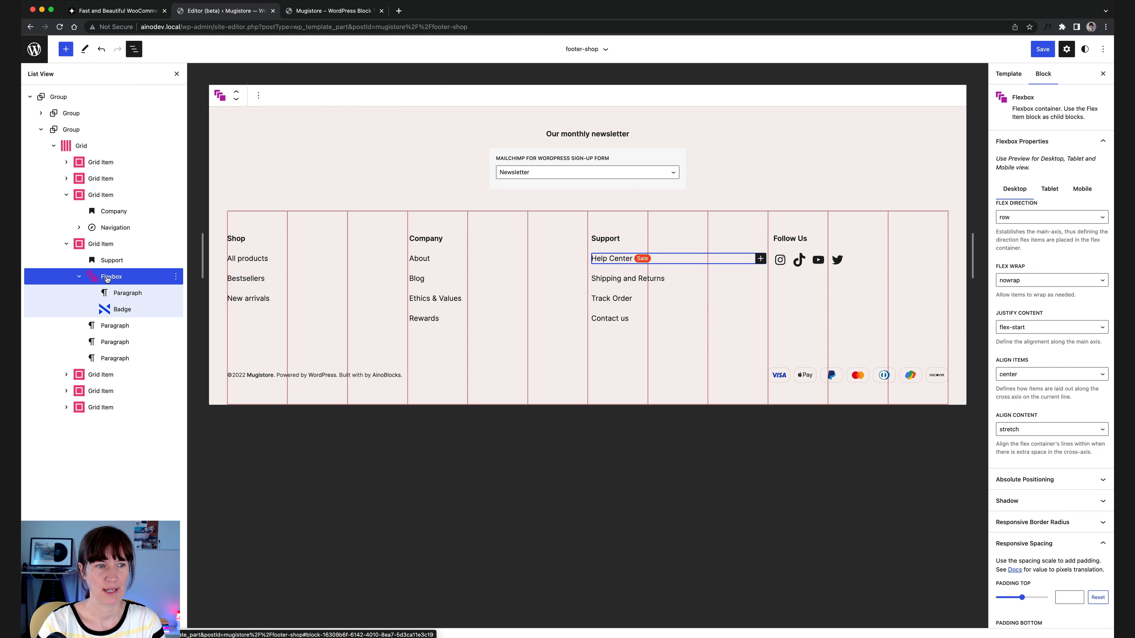
Set the horizontal block spacing of the Social Icons under Follow Us to 14 px
left_click(789, 244)
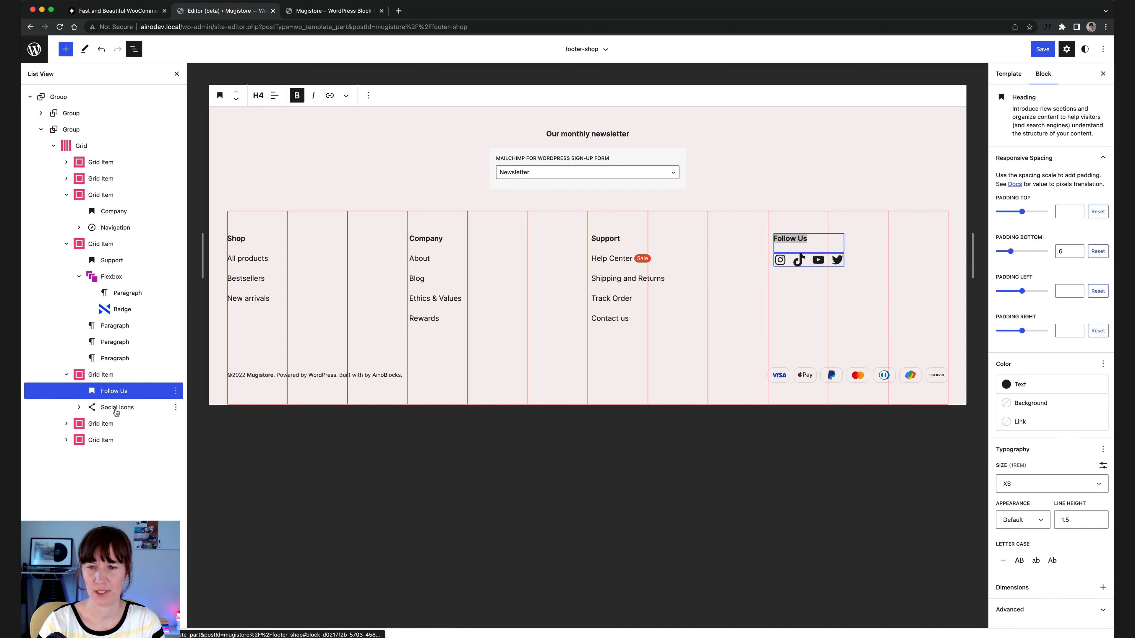
left_click(116, 408)
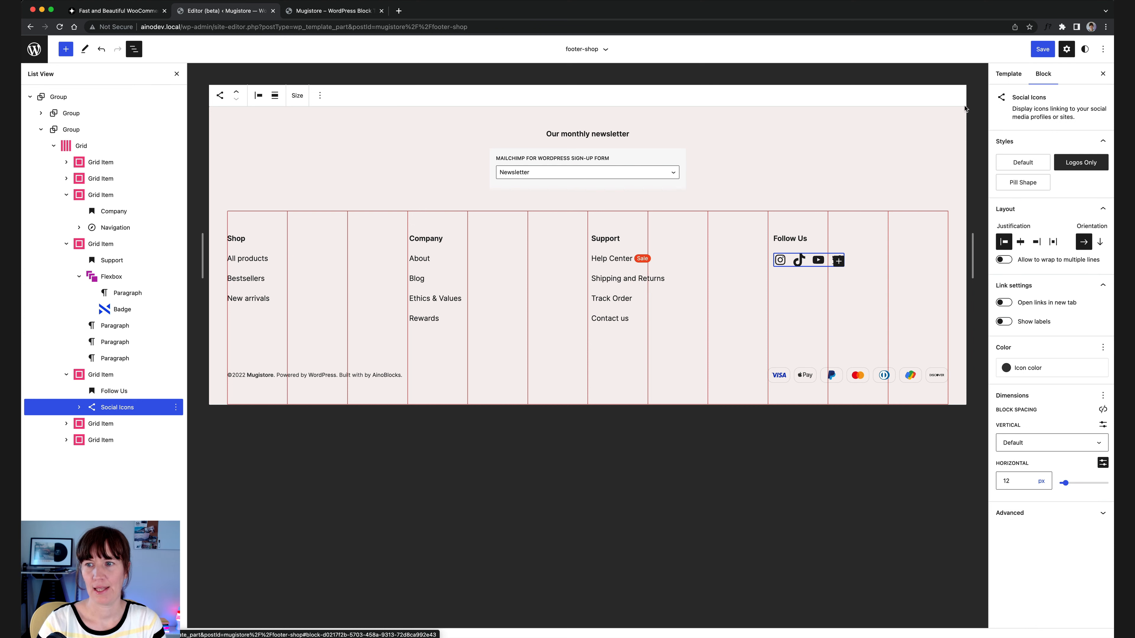
mouse_move(1094, 165)
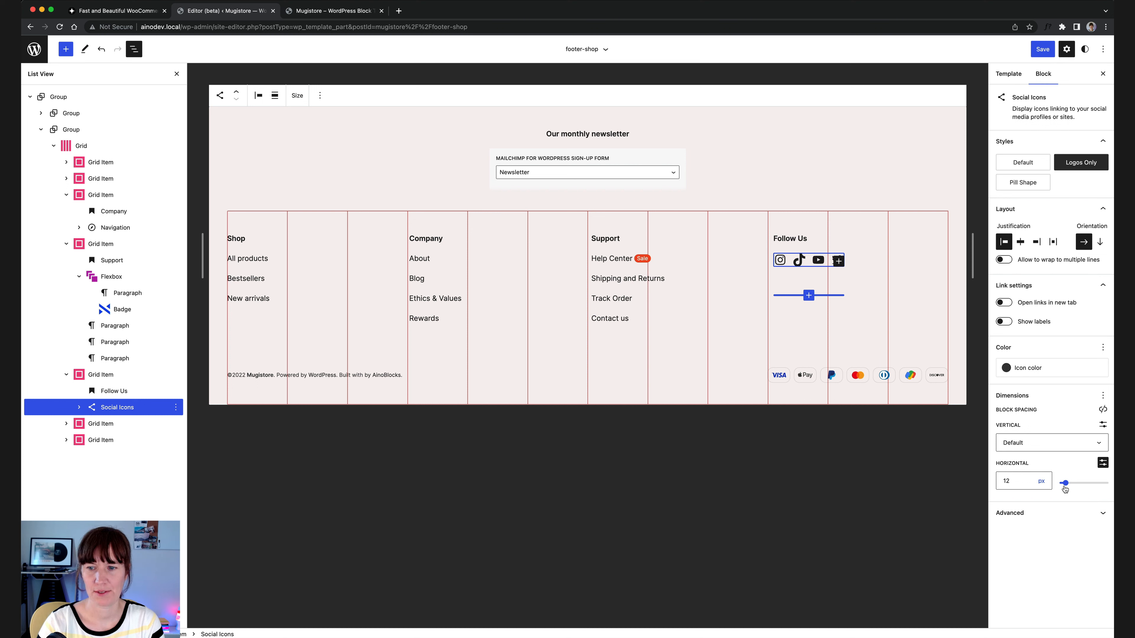
left_click_drag(1067, 488, 1067, 487)
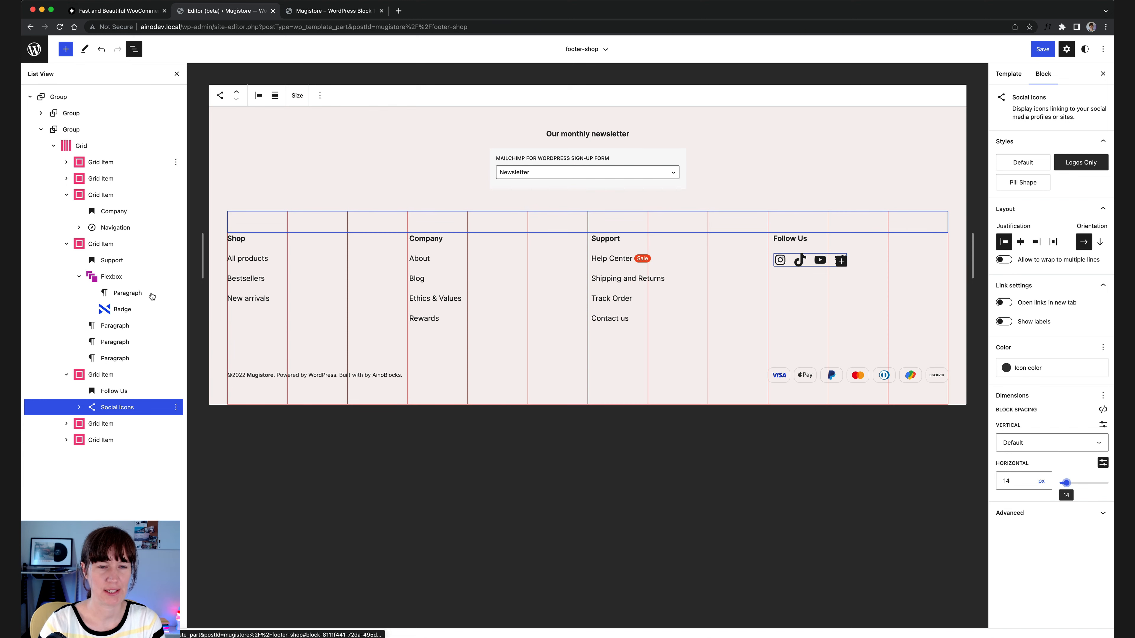
Inspect the copyright paragraph and view the grid item settings of the payment icons and the copyright line
left_click(321, 379)
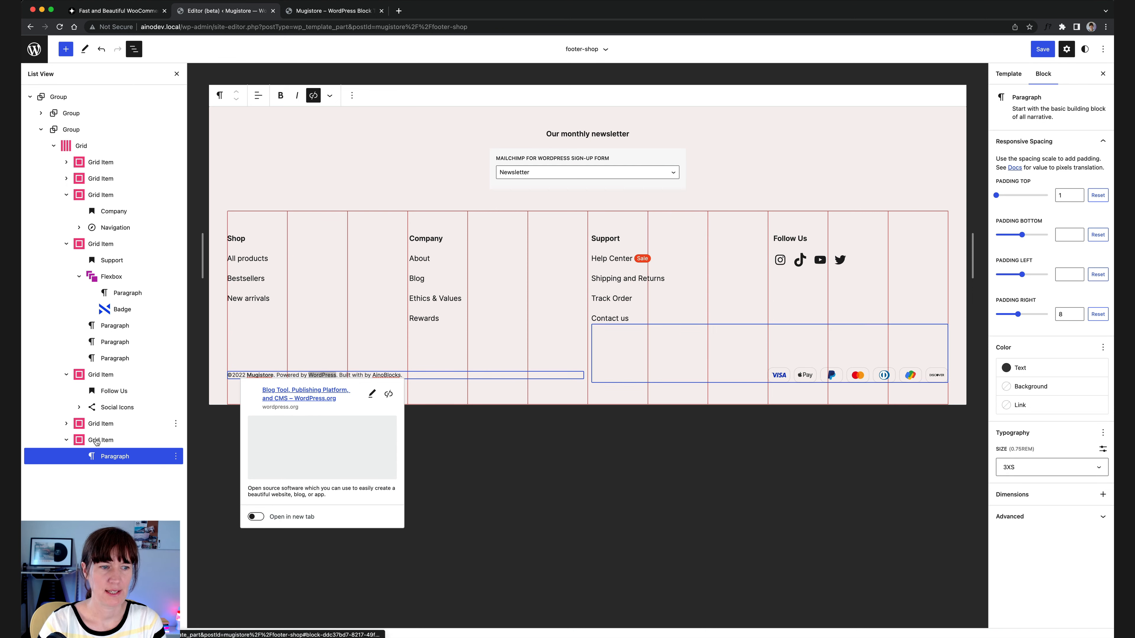
left_click(95, 425)
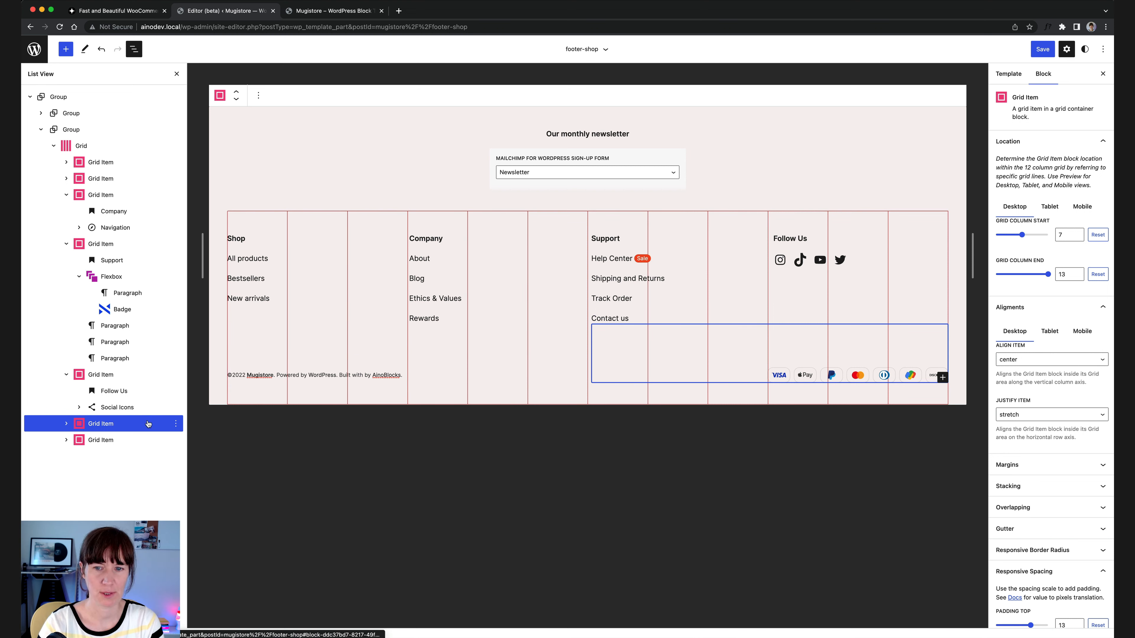
left_click(106, 441)
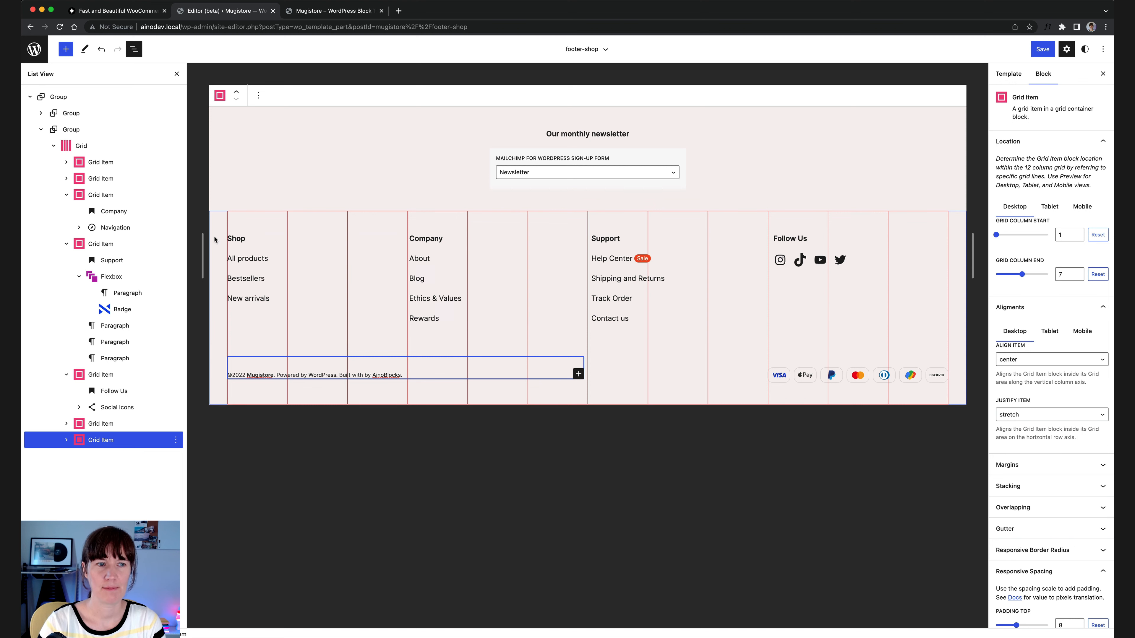
Try font size M on the Shop heading, and set it back to XS
double_click(238, 242)
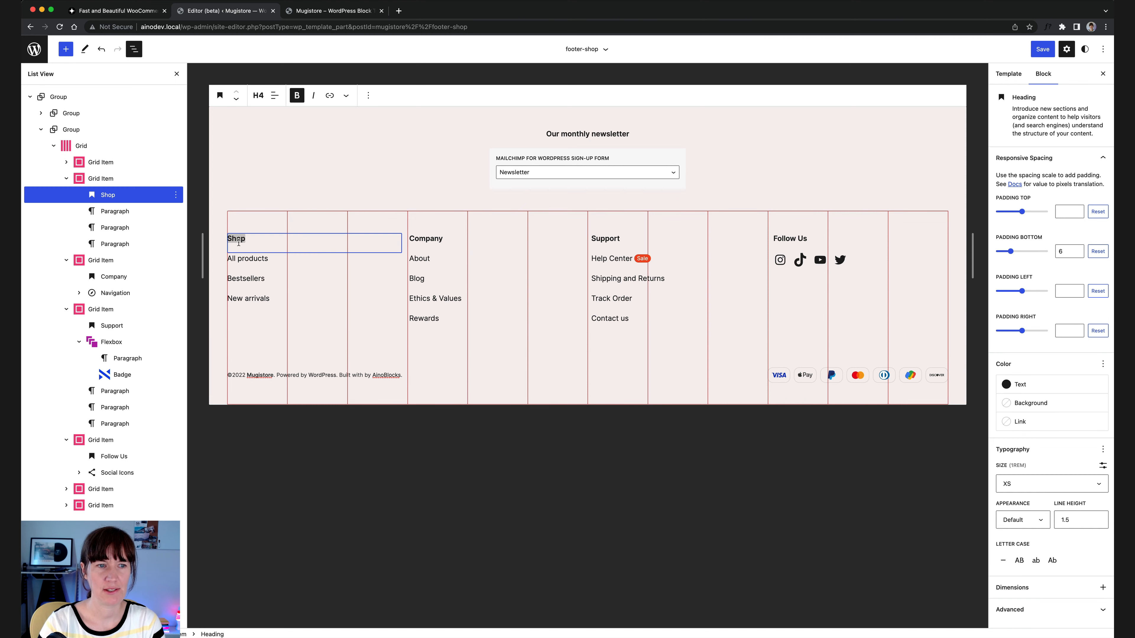
left_click(1035, 487)
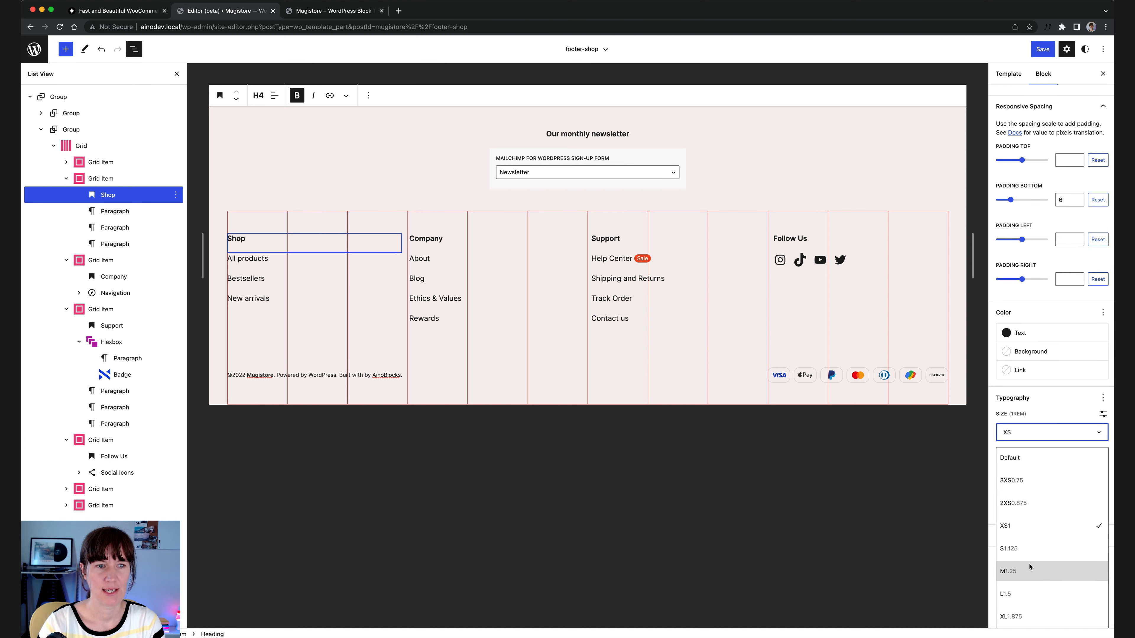
left_click(1030, 568)
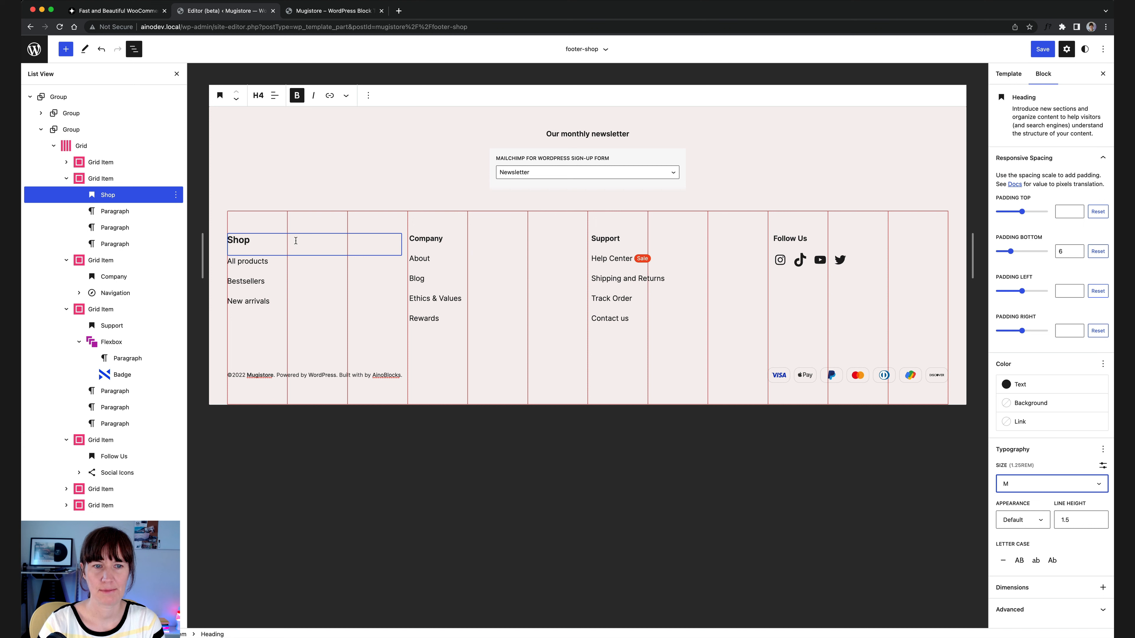
left_click(1009, 488)
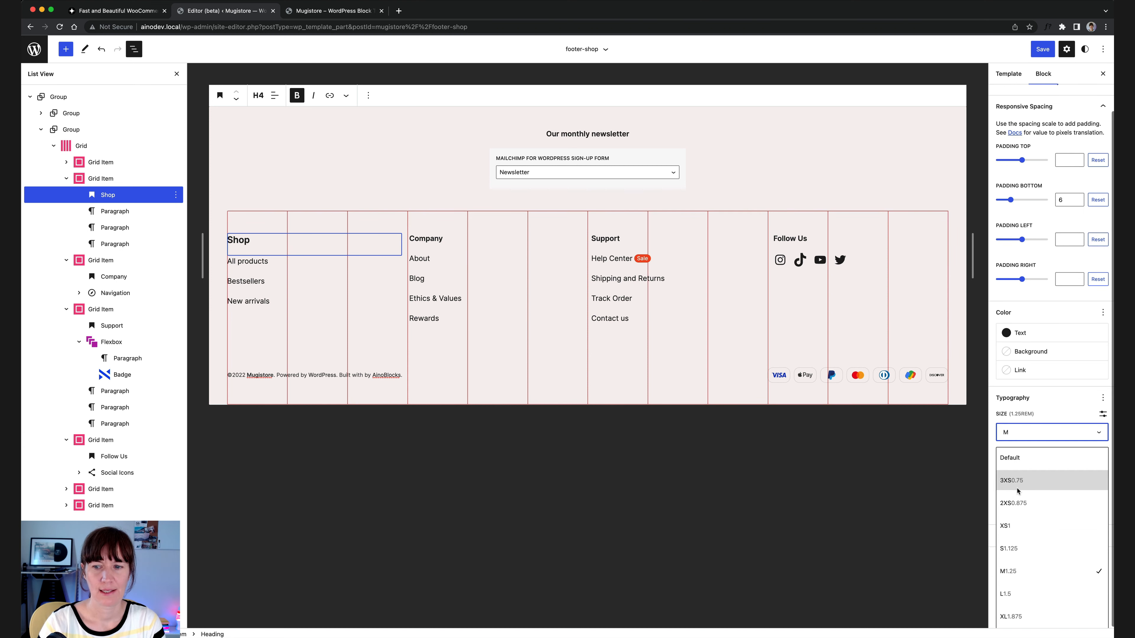
left_click(1017, 524)
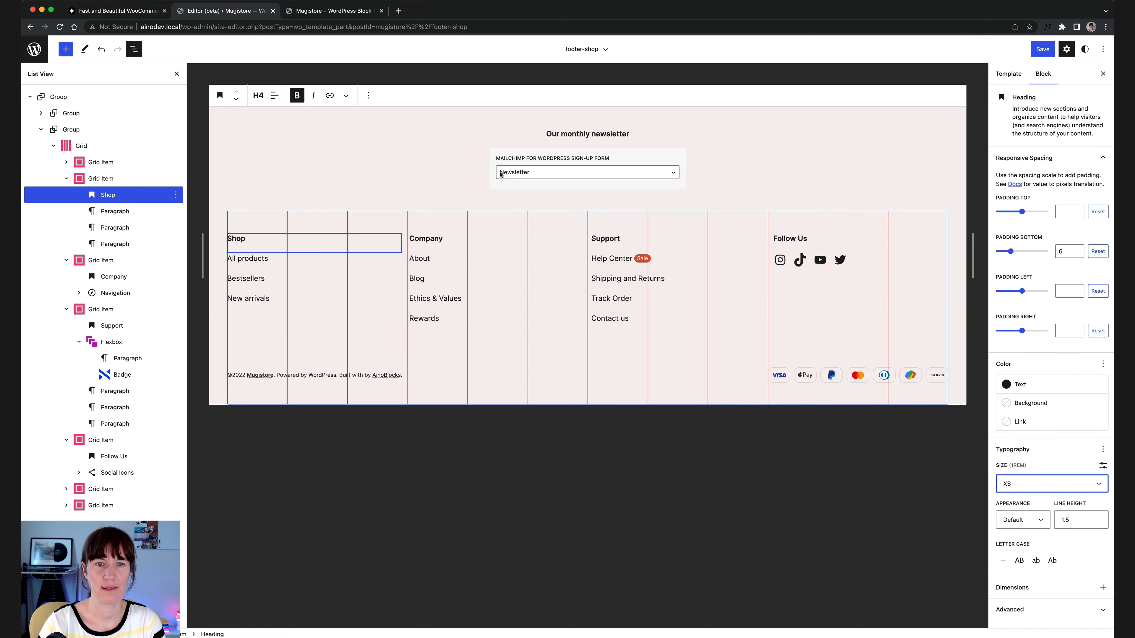
Select the Separator in the first grid item, view its available background colors, and close the color choices
left_click(99, 163)
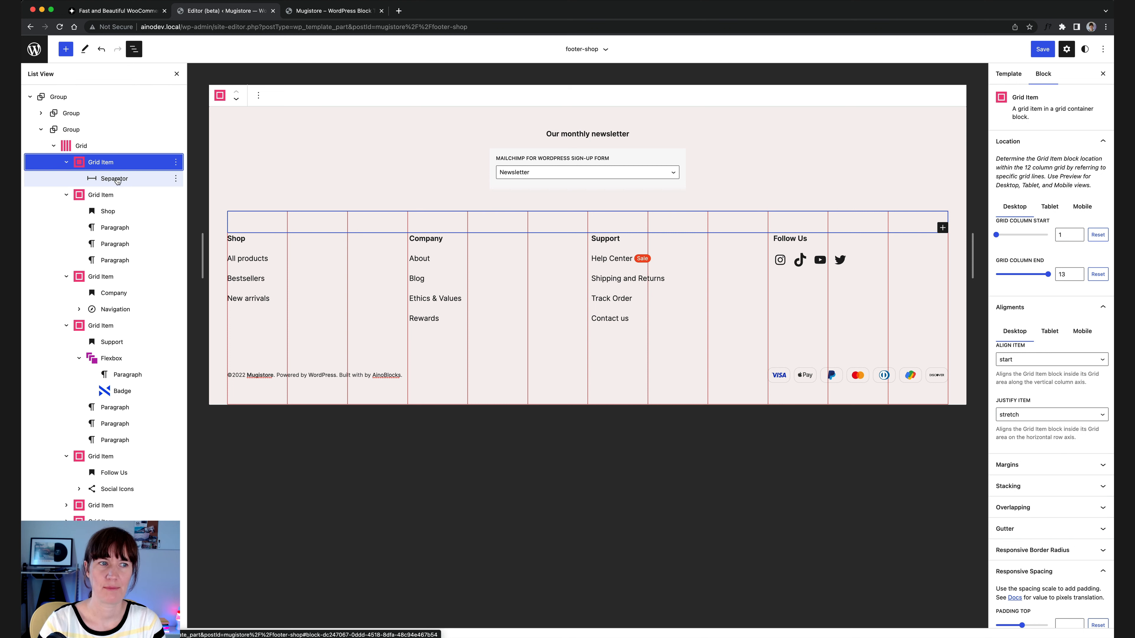
left_click(118, 181)
left_click(1037, 238)
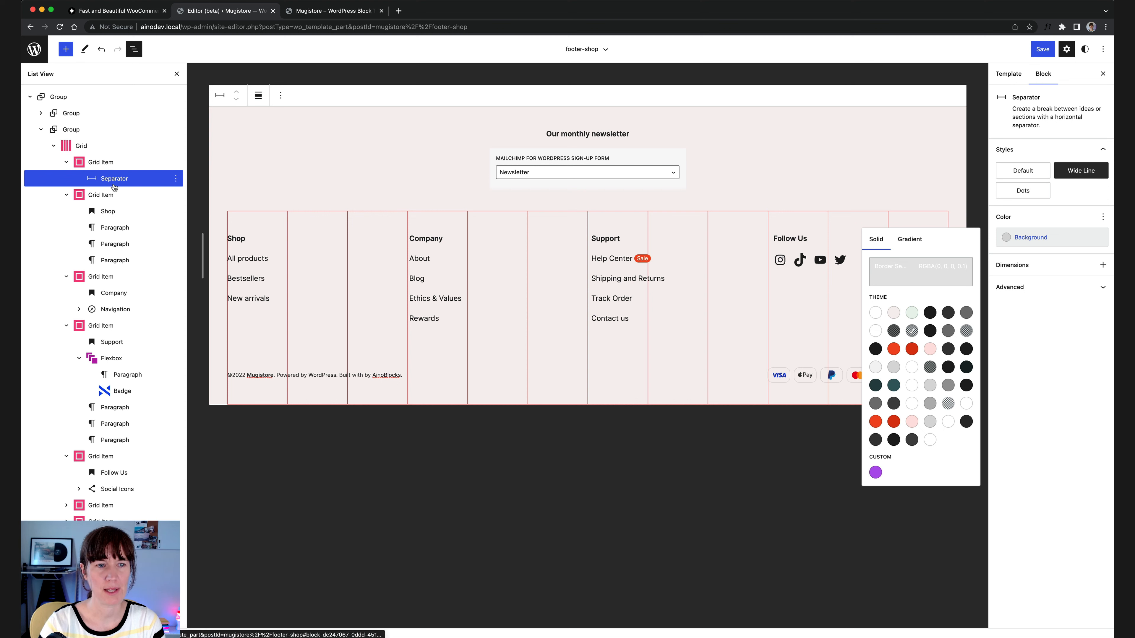
left_click(317, 474)
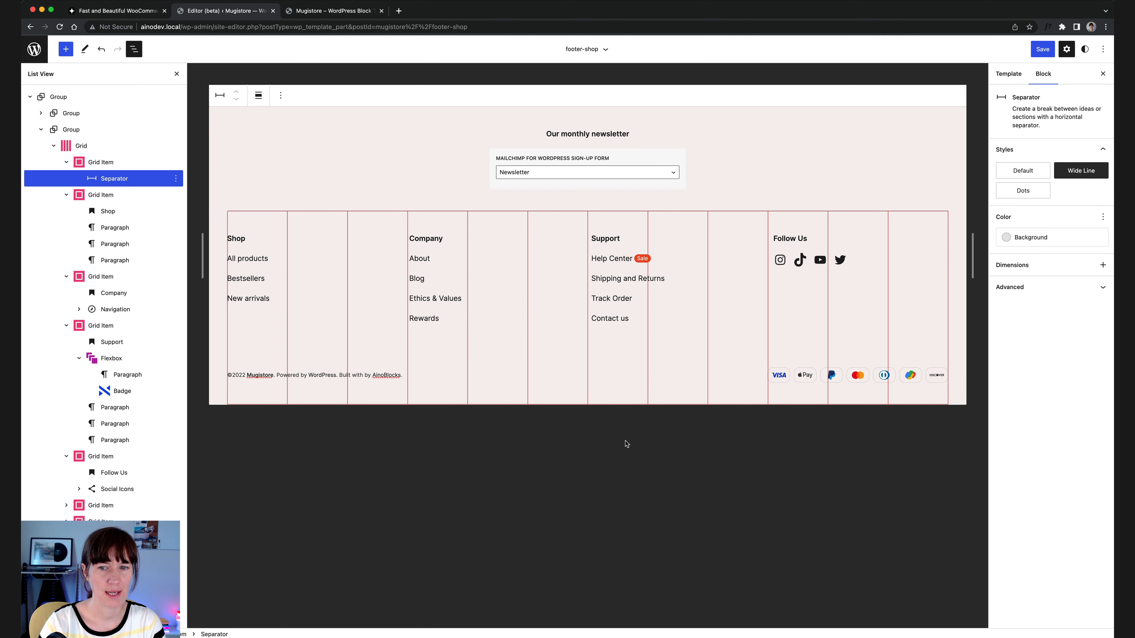
Locate the Visa payment card in the footer's block structure and select the Icon block inside it
left_click(737, 416)
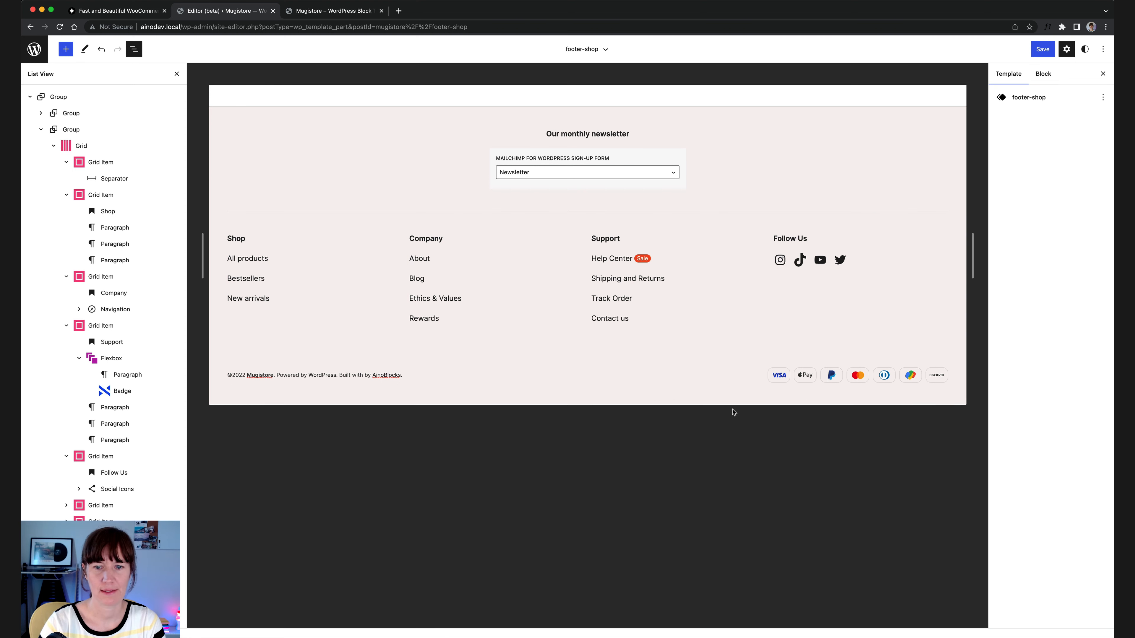
left_click(786, 379)
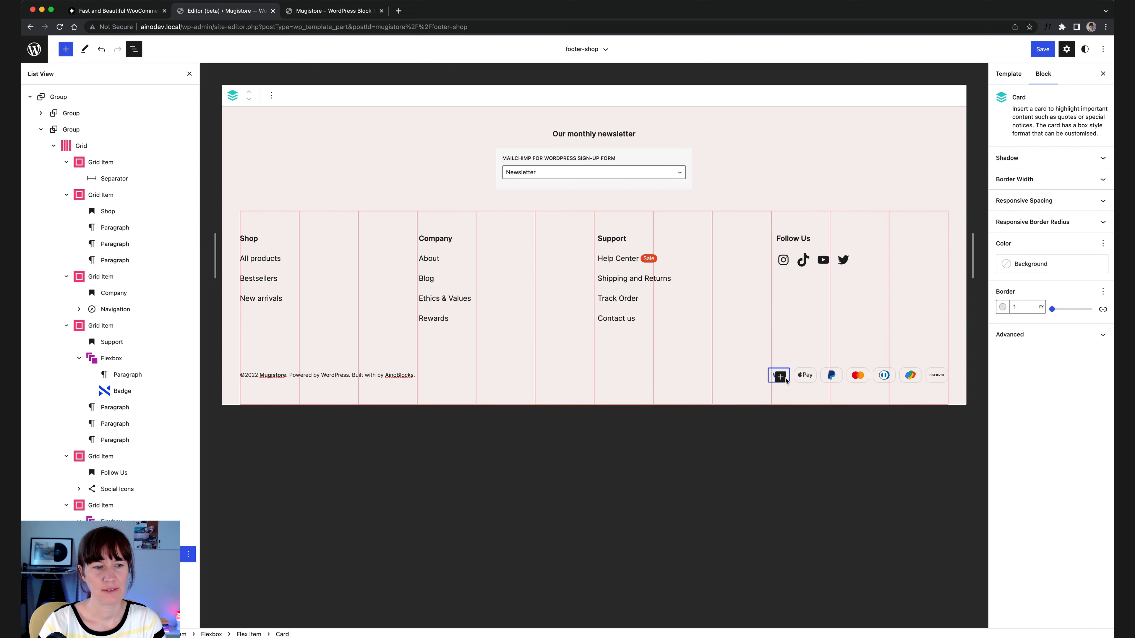
scroll(112, 447, "down", 2)
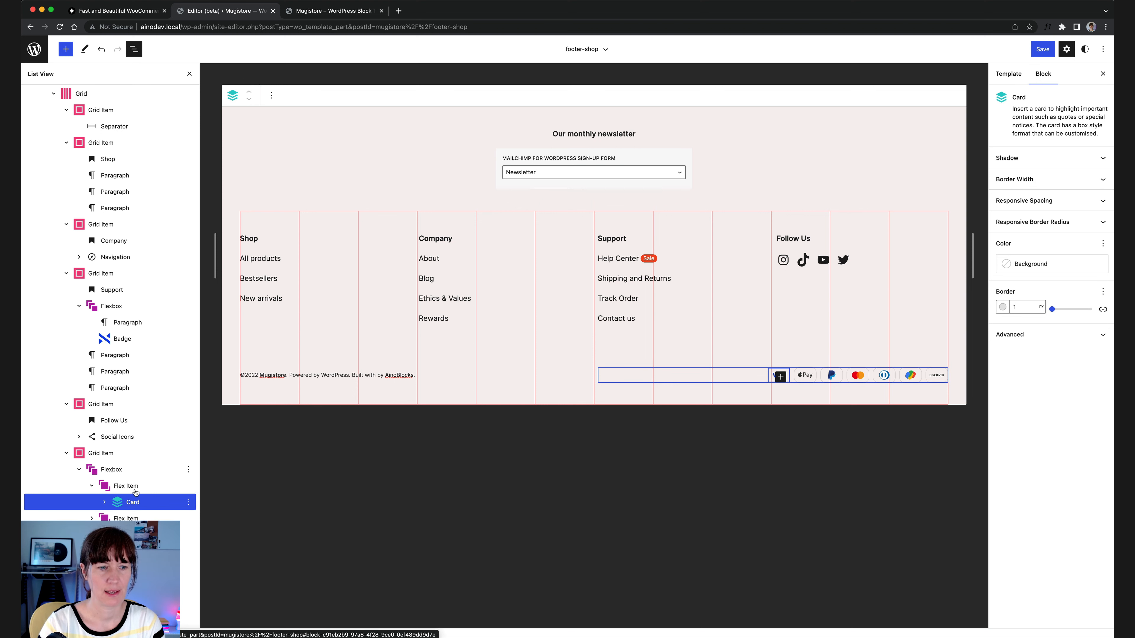
left_click(105, 502)
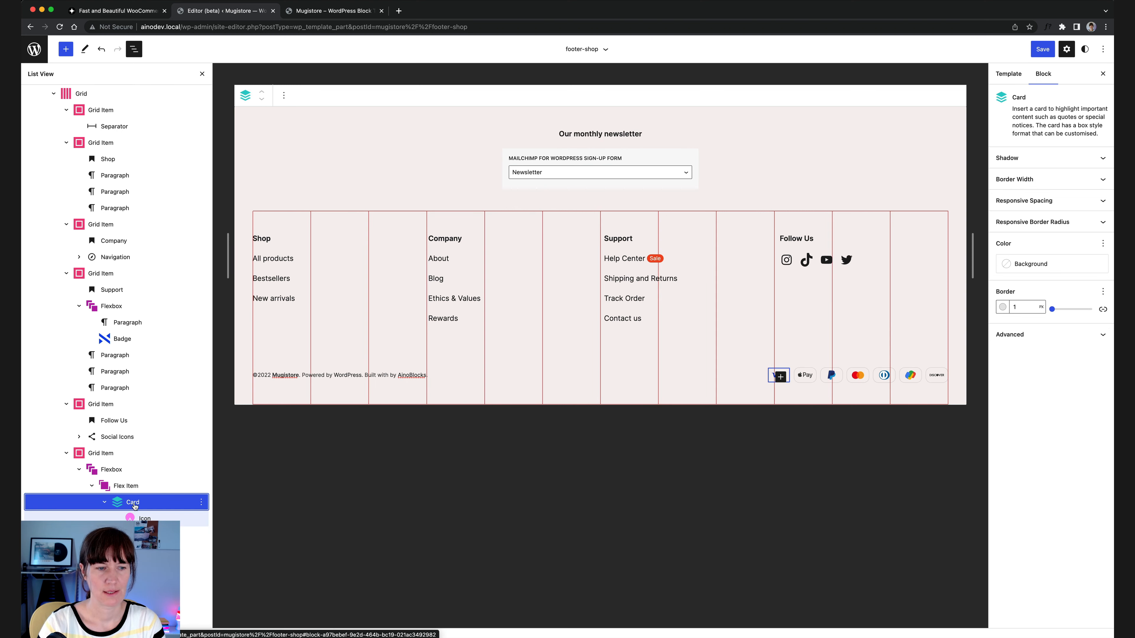
scroll(147, 512, "down", 1)
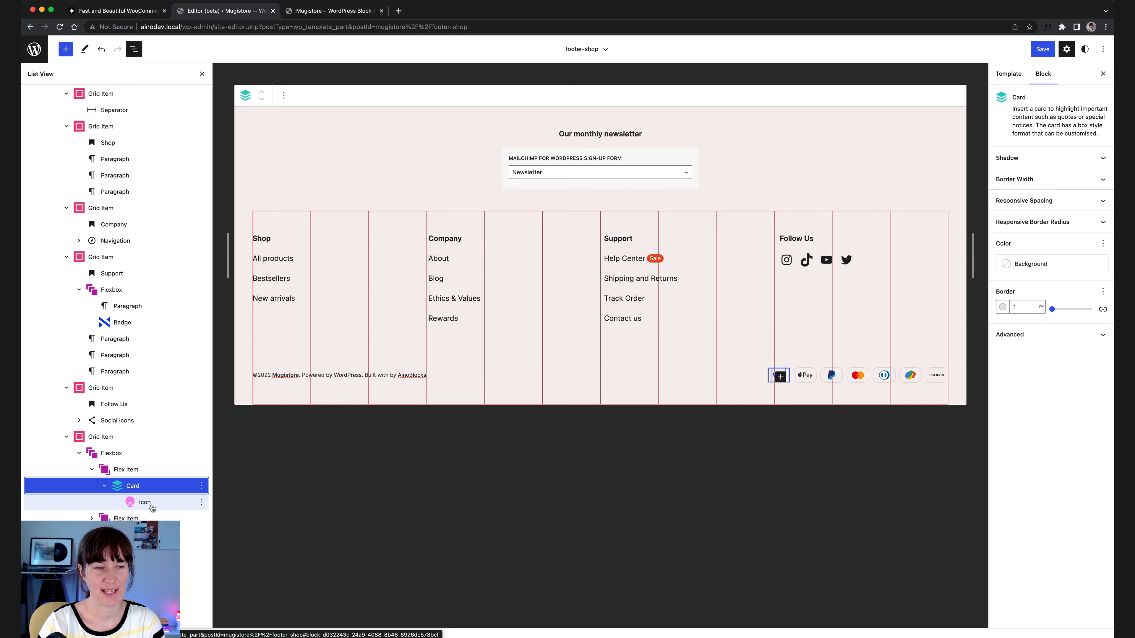
left_click(138, 503)
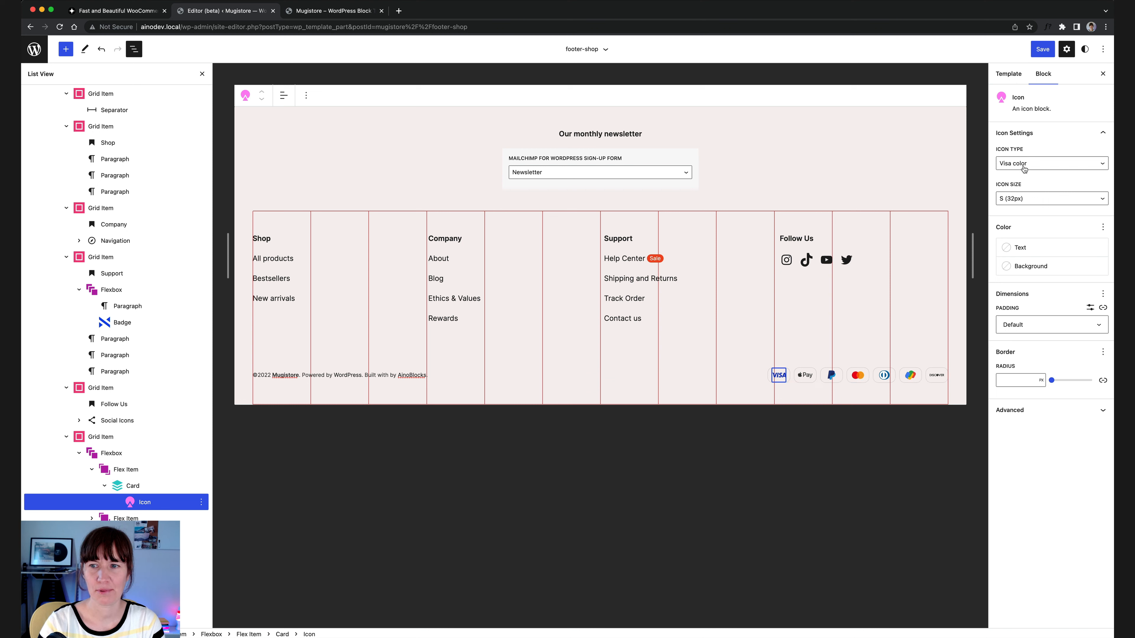
Try the icon types Paypal, Paypal color and Mastercard Color on the first payment icon
left_click(1024, 165)
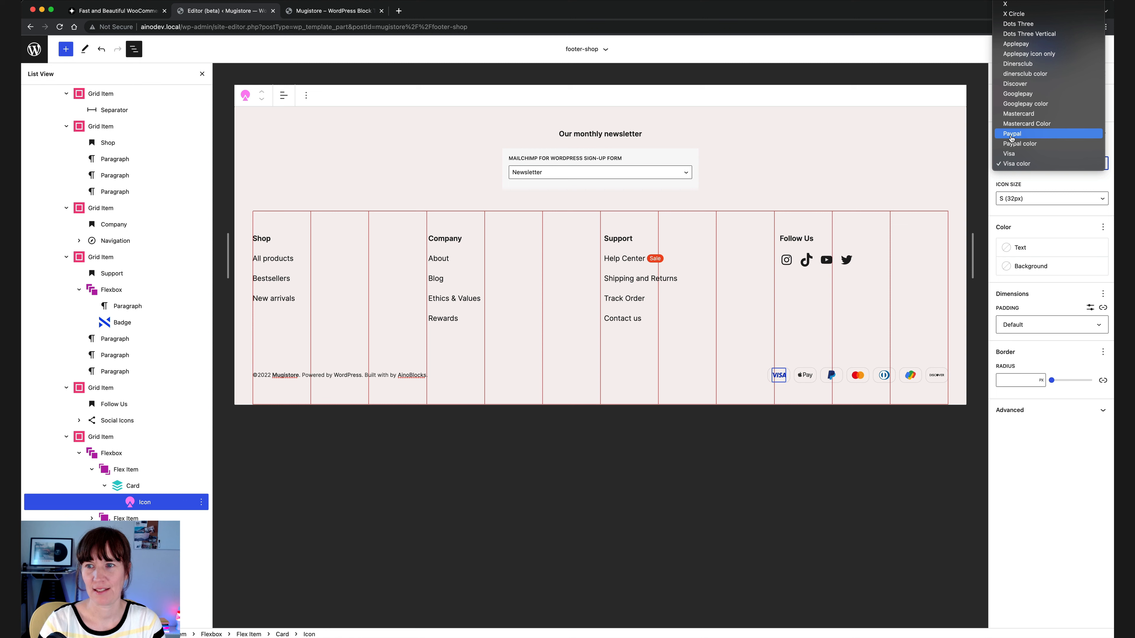
left_click(1012, 135)
left_click(1016, 164)
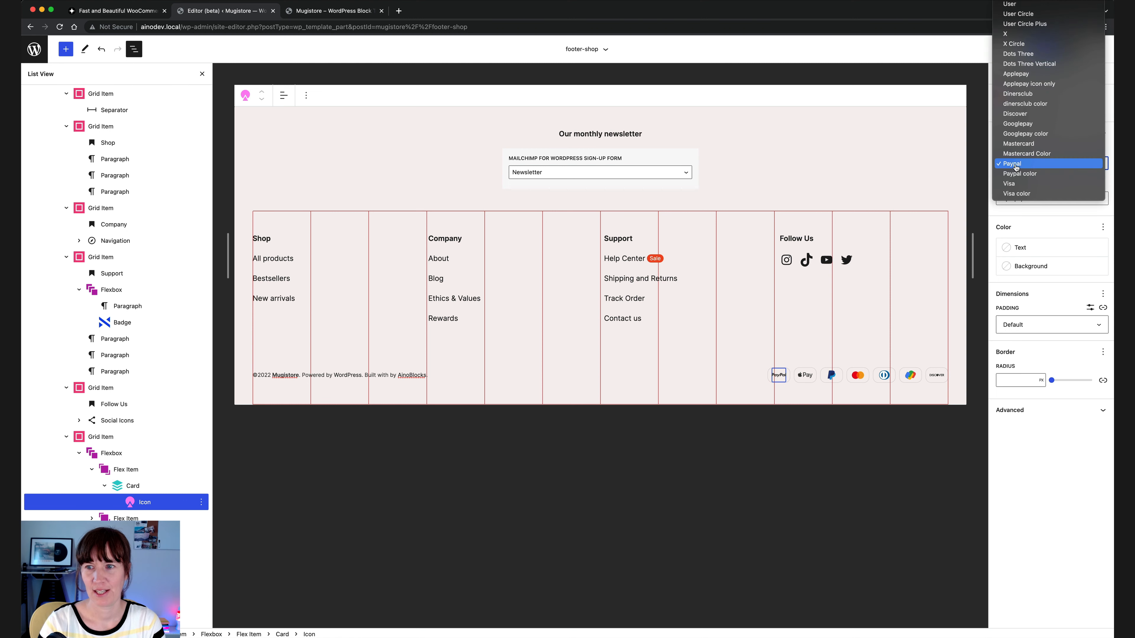
left_click(1013, 173)
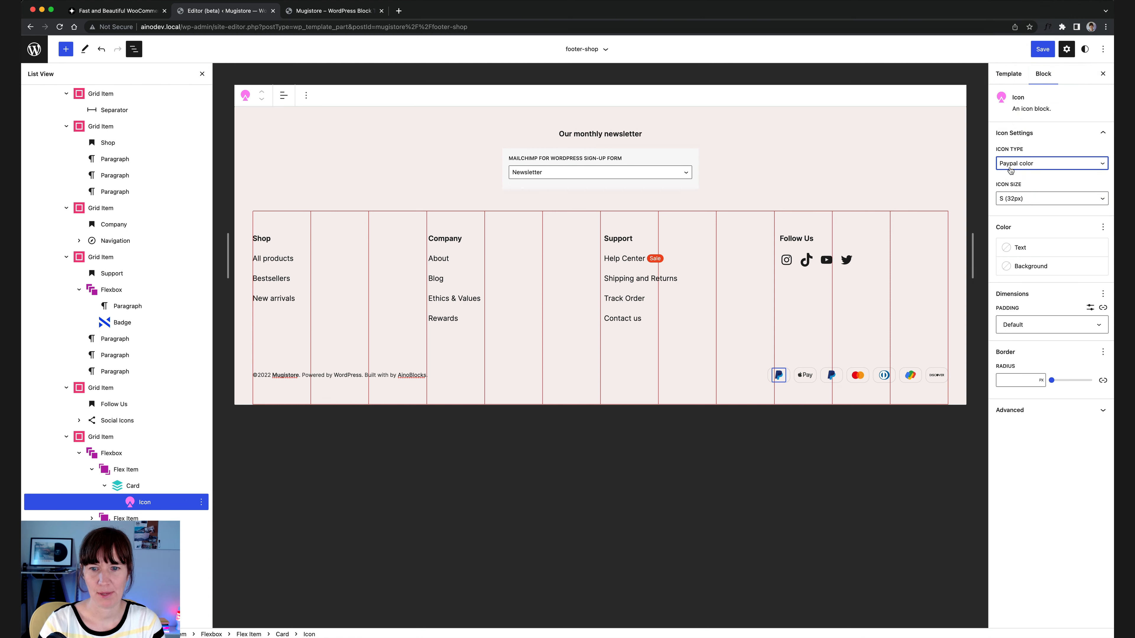
left_click(1010, 169)
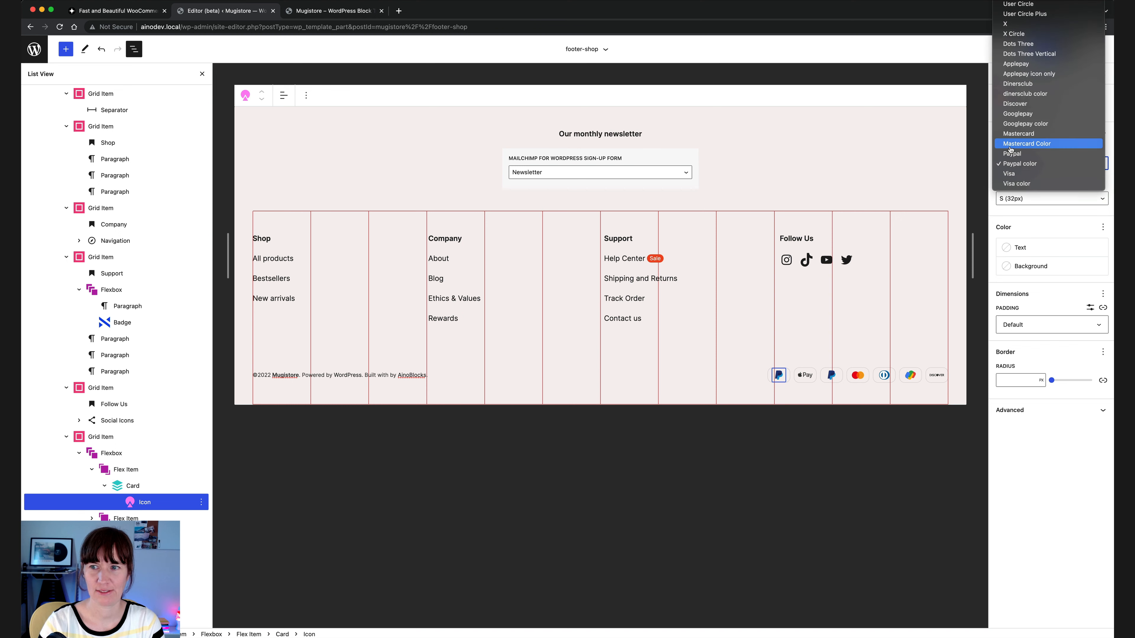
left_click(1011, 148)
Browse the available icon types and inspect the icon settings of the Apple Pay, PayPal and Diners Club payment icons
left_click(1011, 163)
scroll(1019, 135, "up", 5)
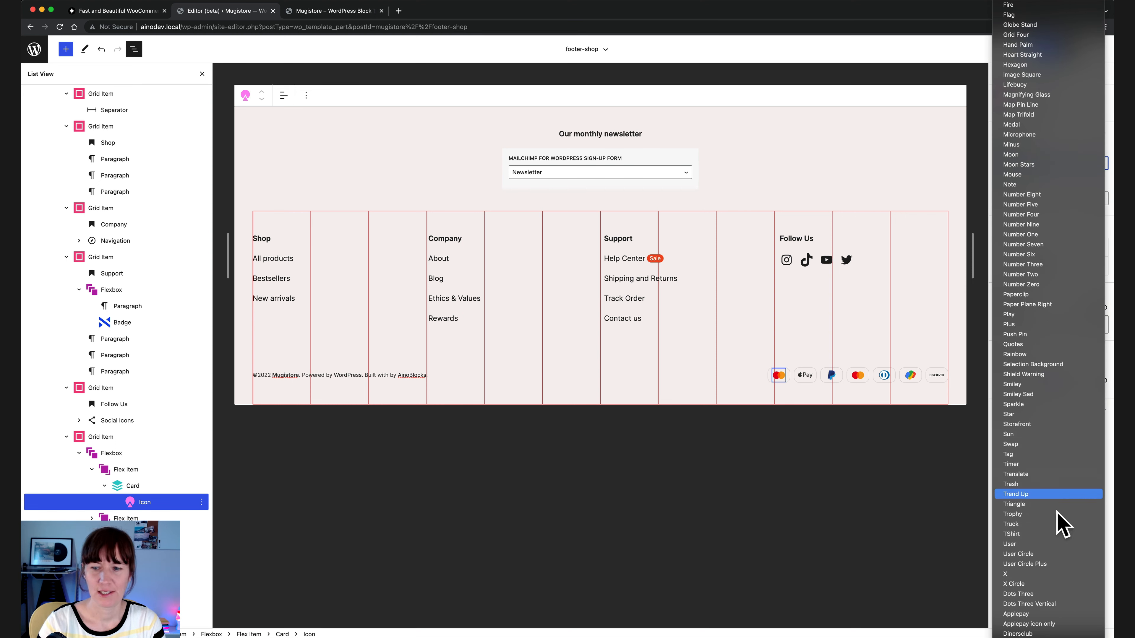
scroll(1059, 525, "down", 6)
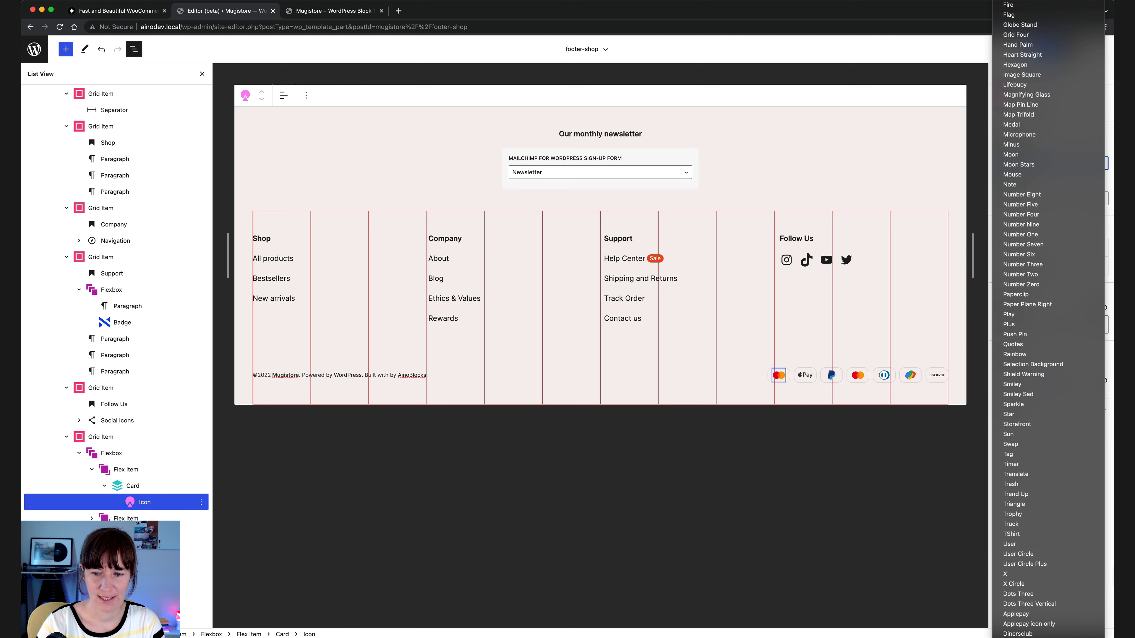
left_click(803, 379)
left_click(778, 378)
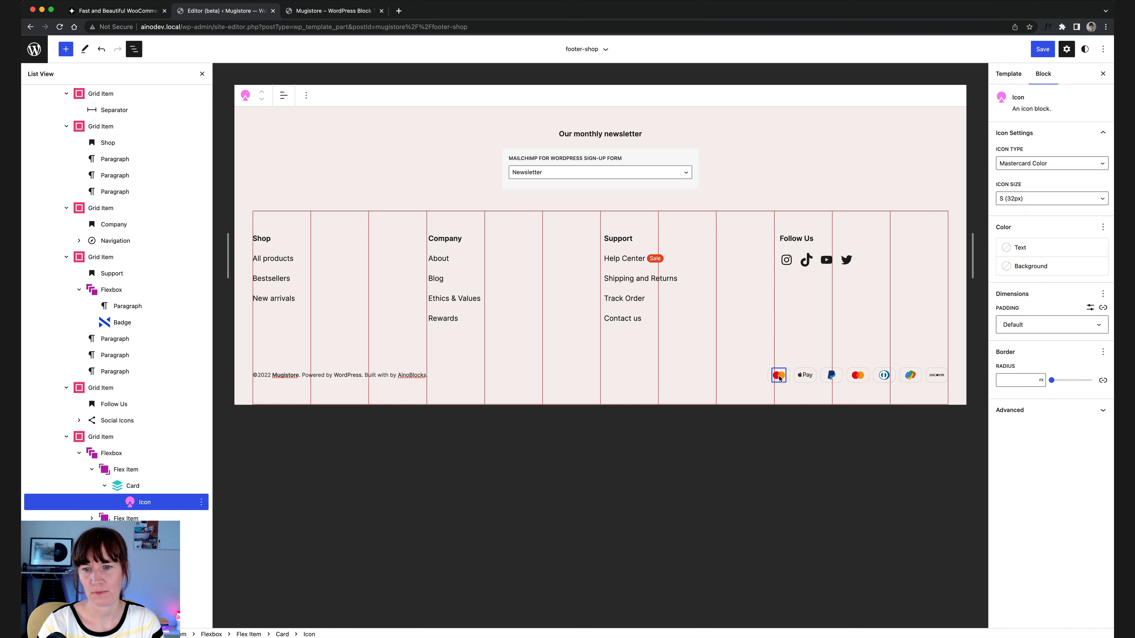
left_click(806, 379)
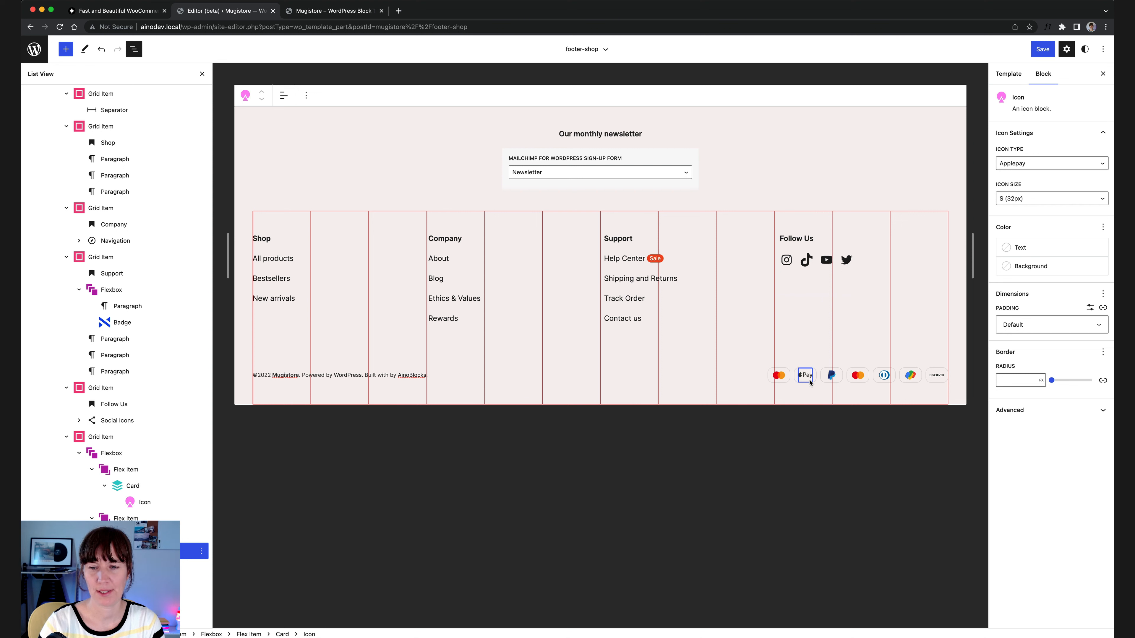
left_click(829, 377)
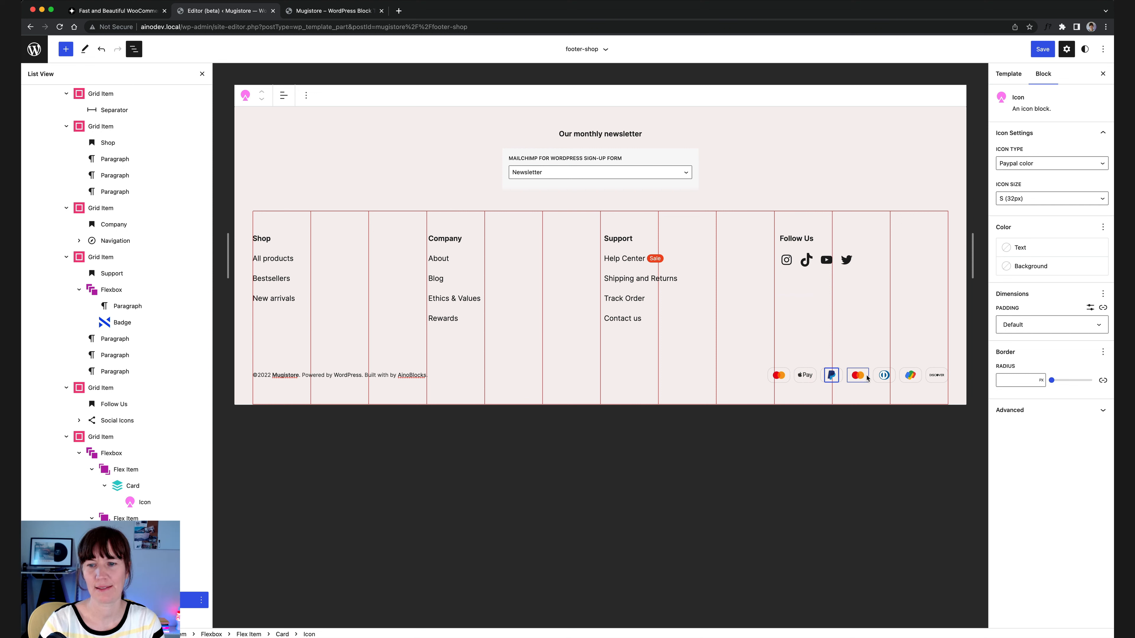
left_click(879, 377)
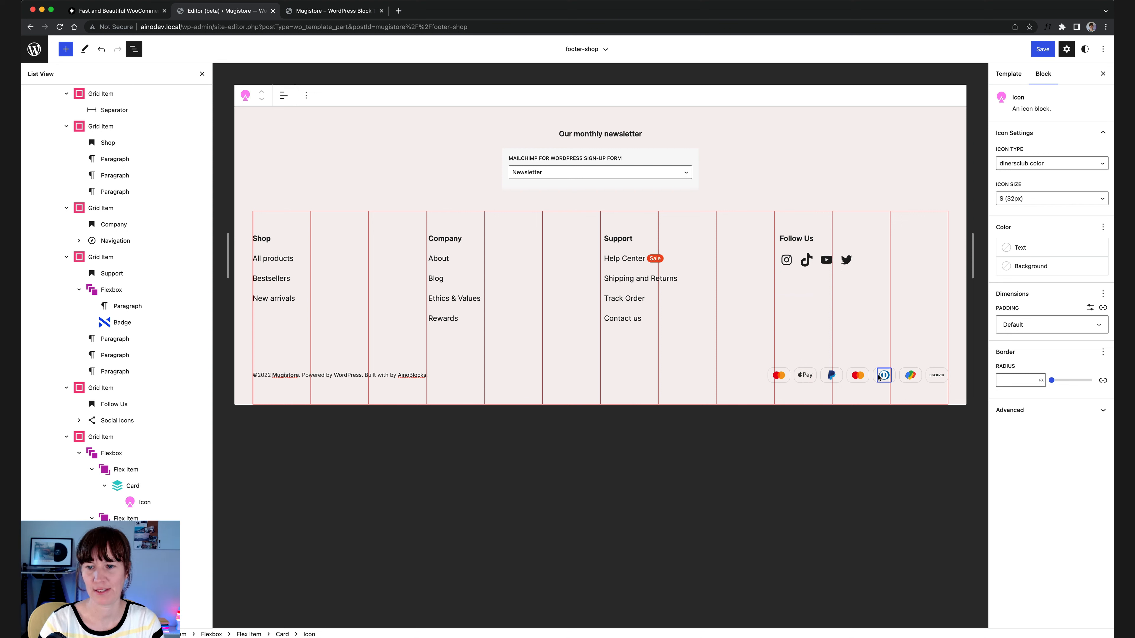
Remove the Flex Item that holds the first payment icon from the footer's payment row
left_click(788, 382)
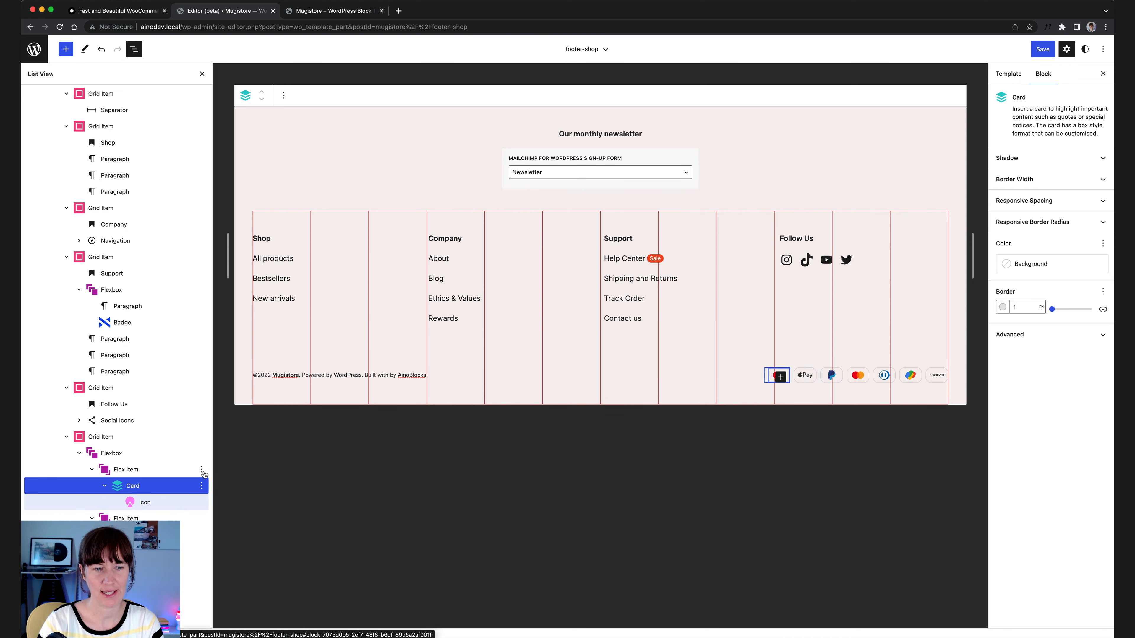
left_click(197, 471)
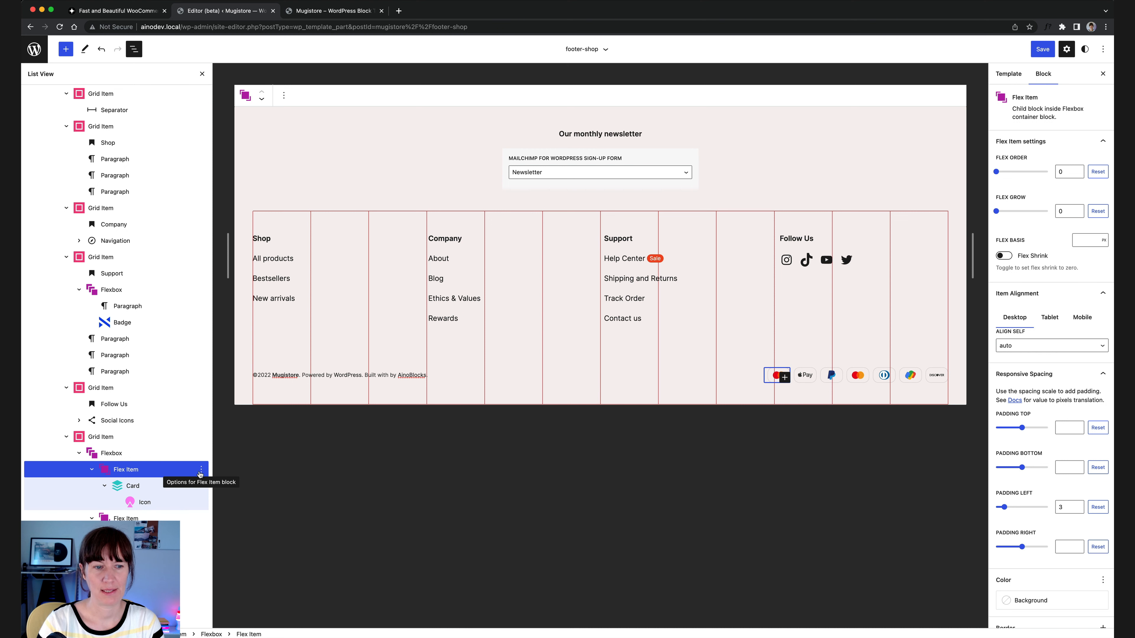
left_click(202, 471)
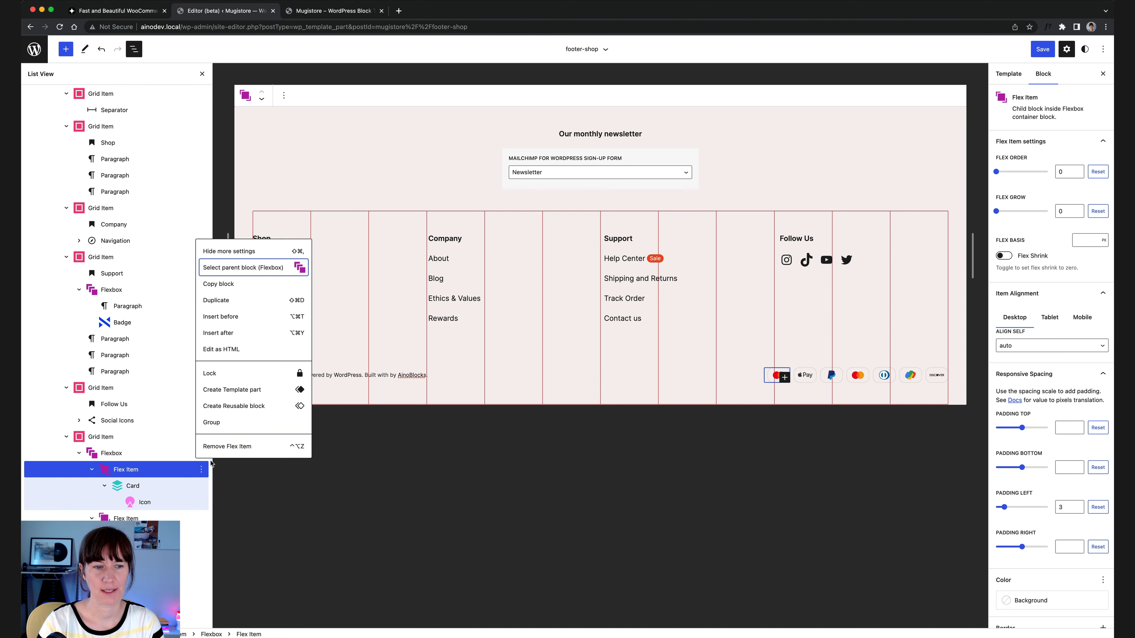
left_click(219, 447)
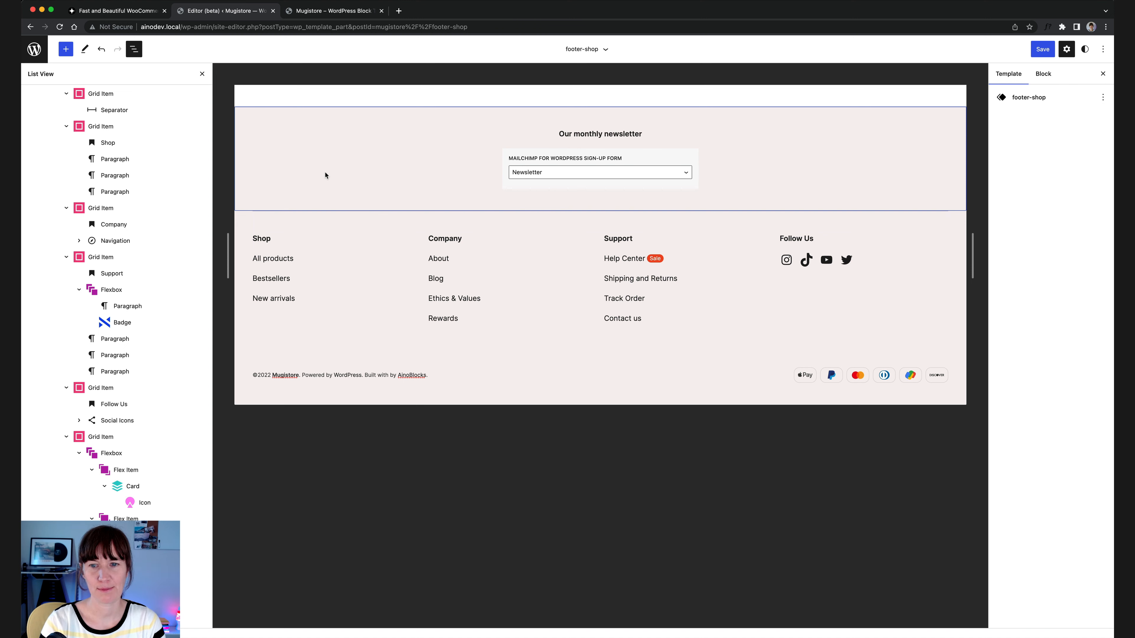
View the link address of the Twitter icon under Follow Us
left_click(846, 260)
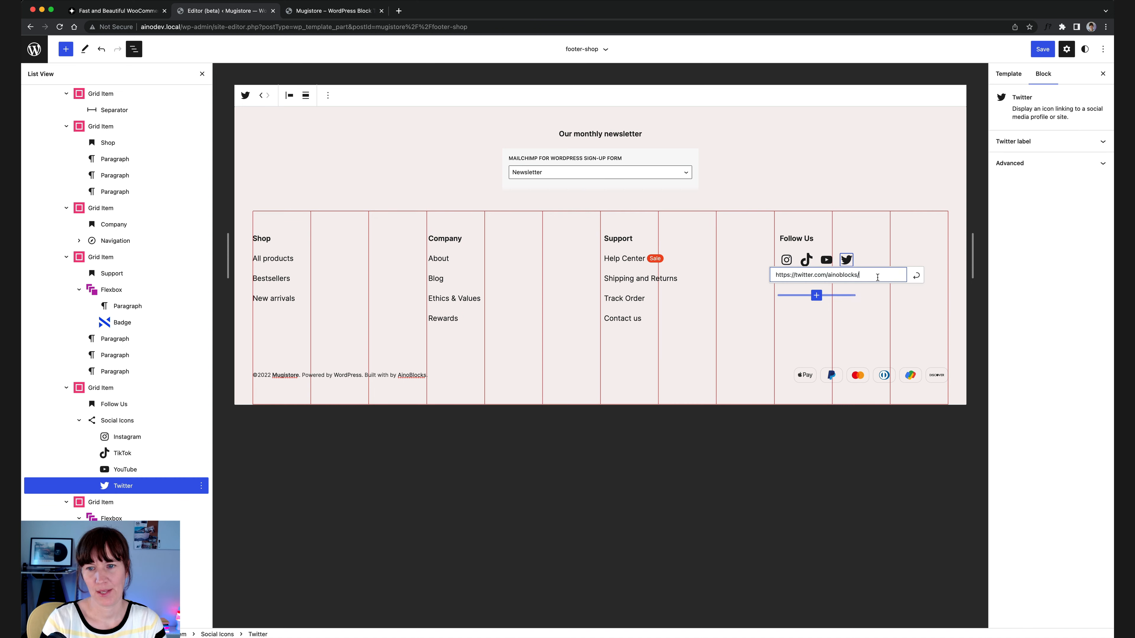
left_click(849, 261)
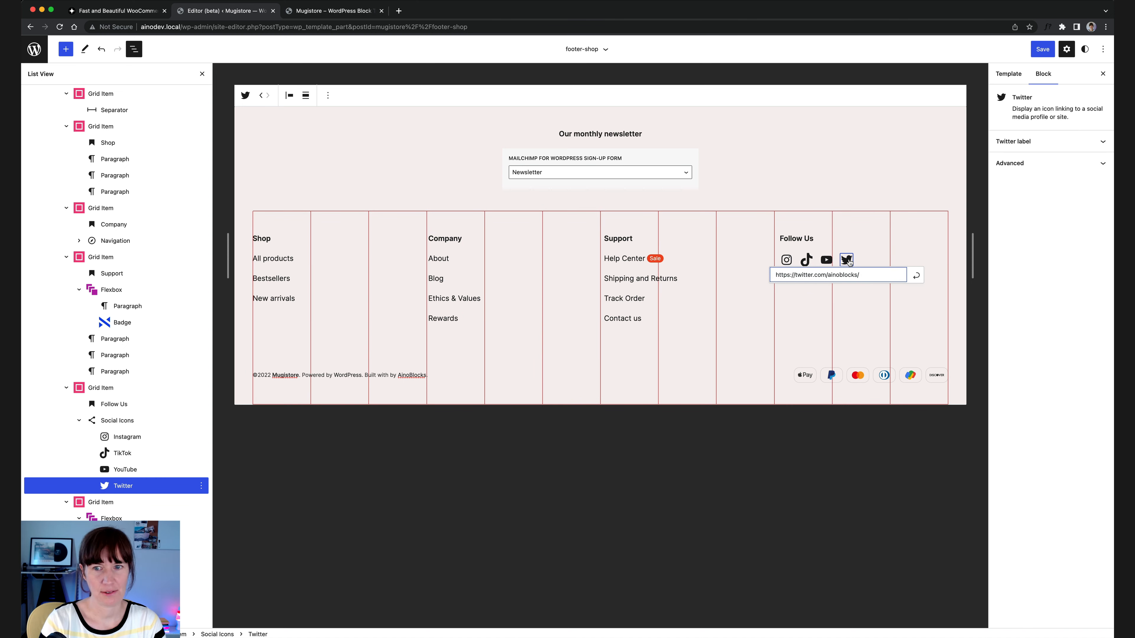
left_click(858, 263)
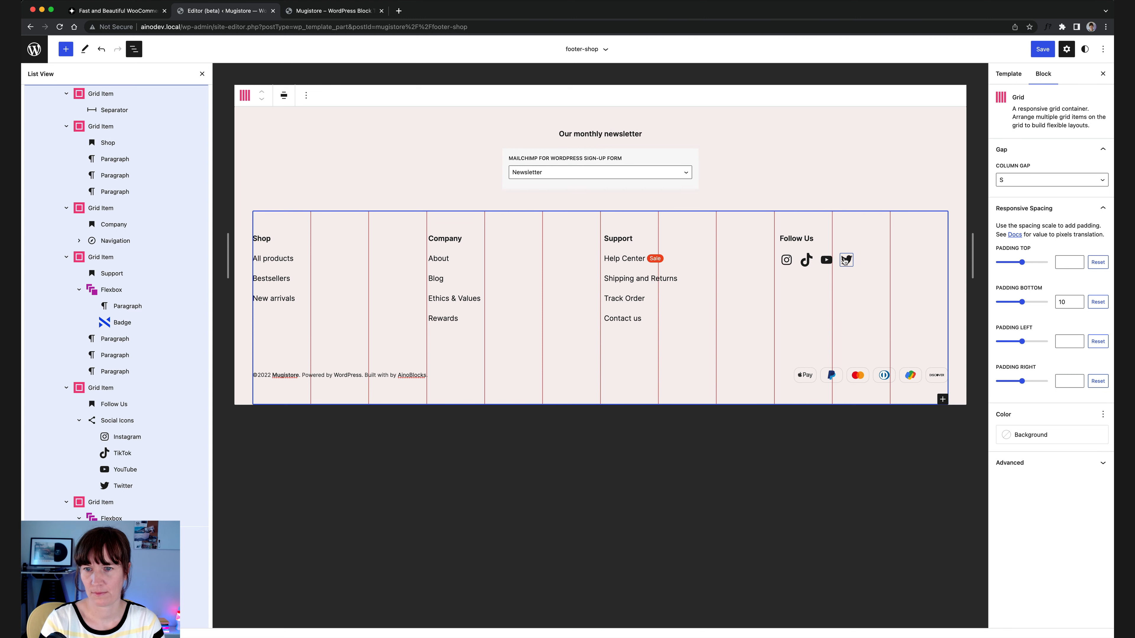
left_click(844, 261)
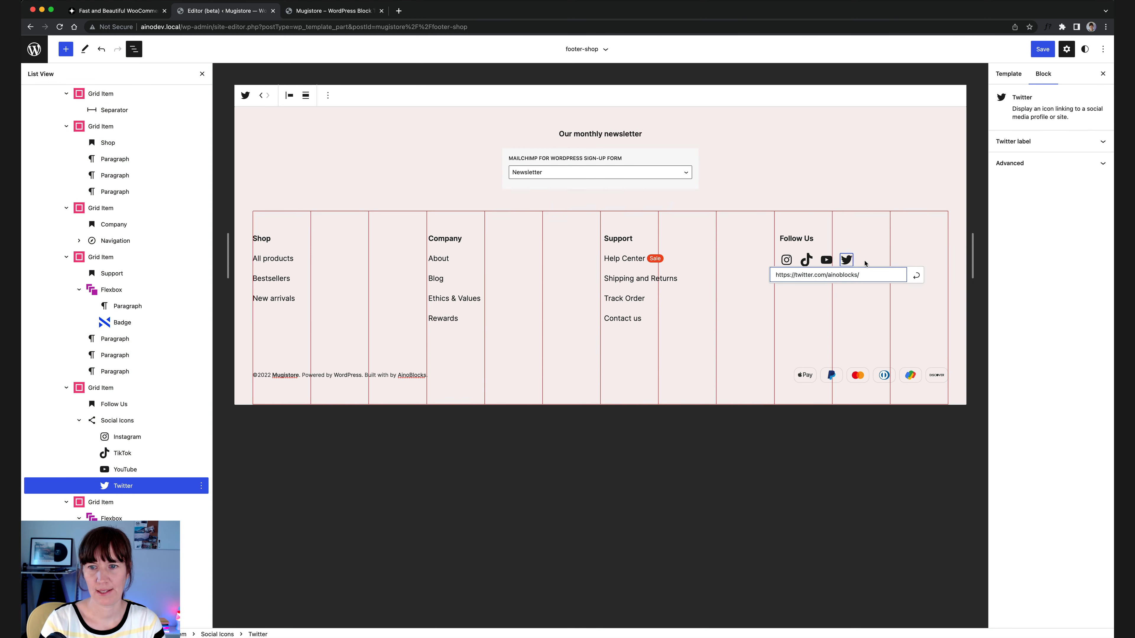
left_click(857, 263)
left_click(848, 262)
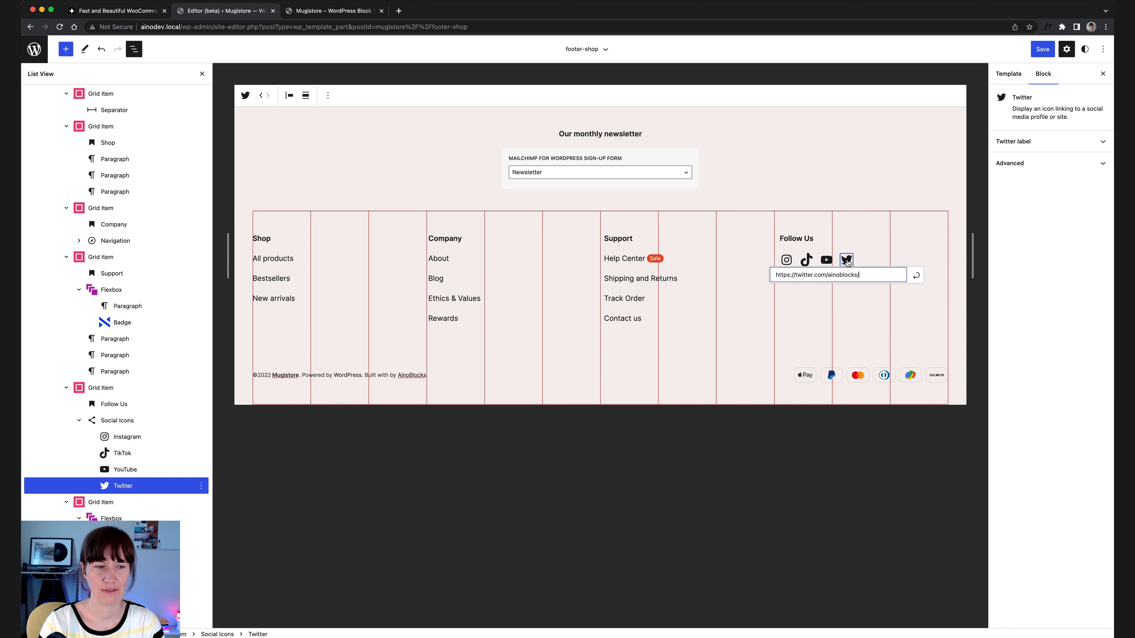
View the social services that can be added to the Social Icons block, and close the choices
left_click(126, 422)
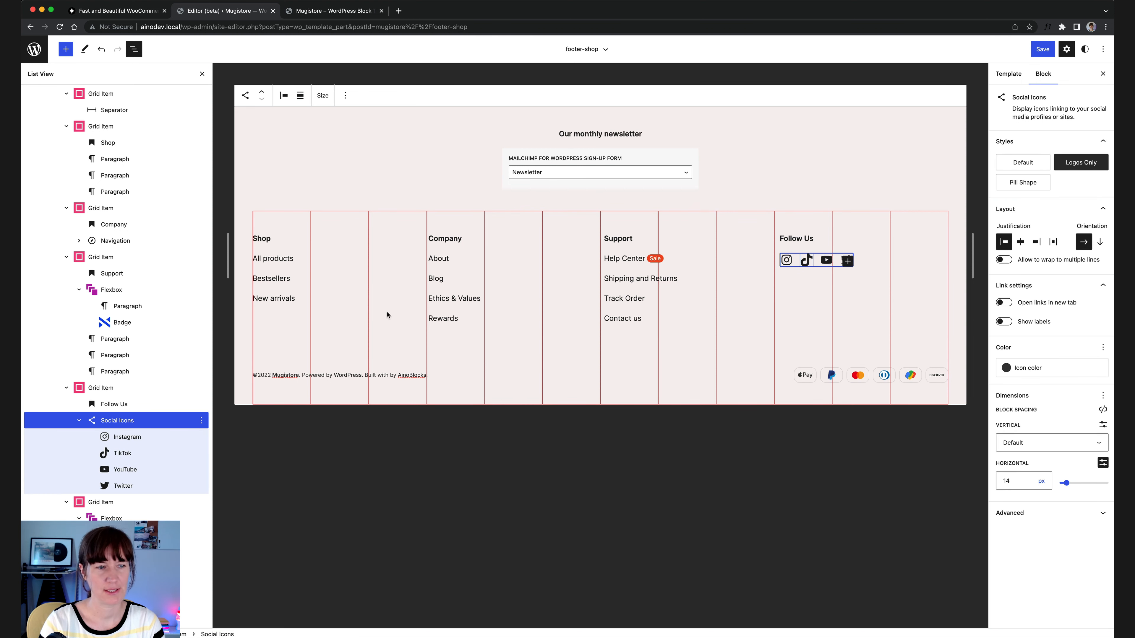
left_click(848, 261)
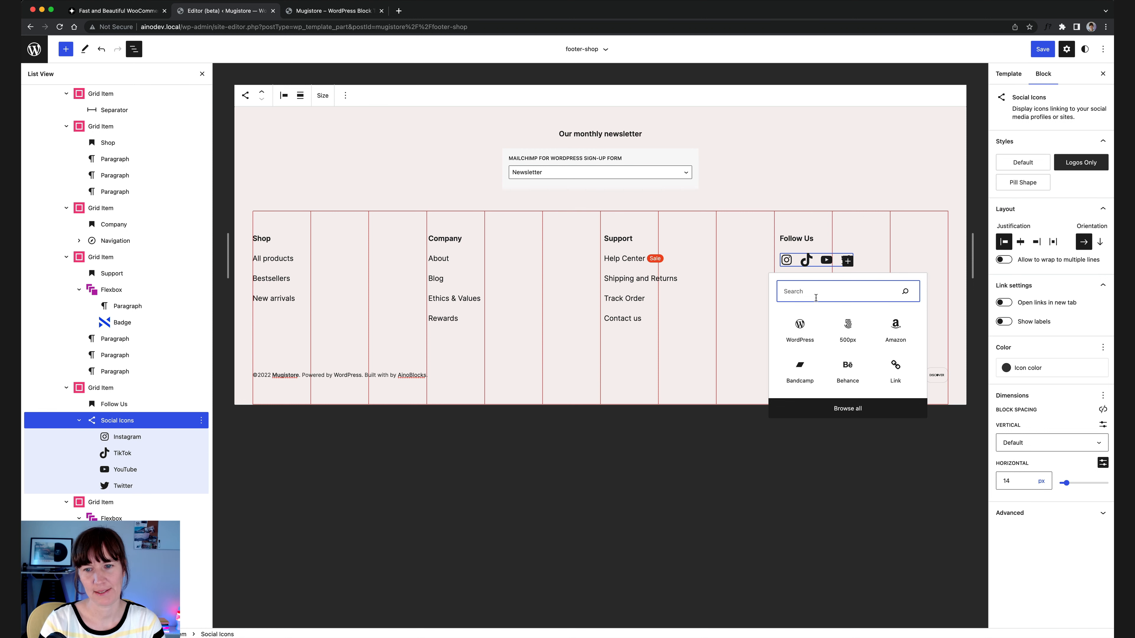
left_click(796, 240)
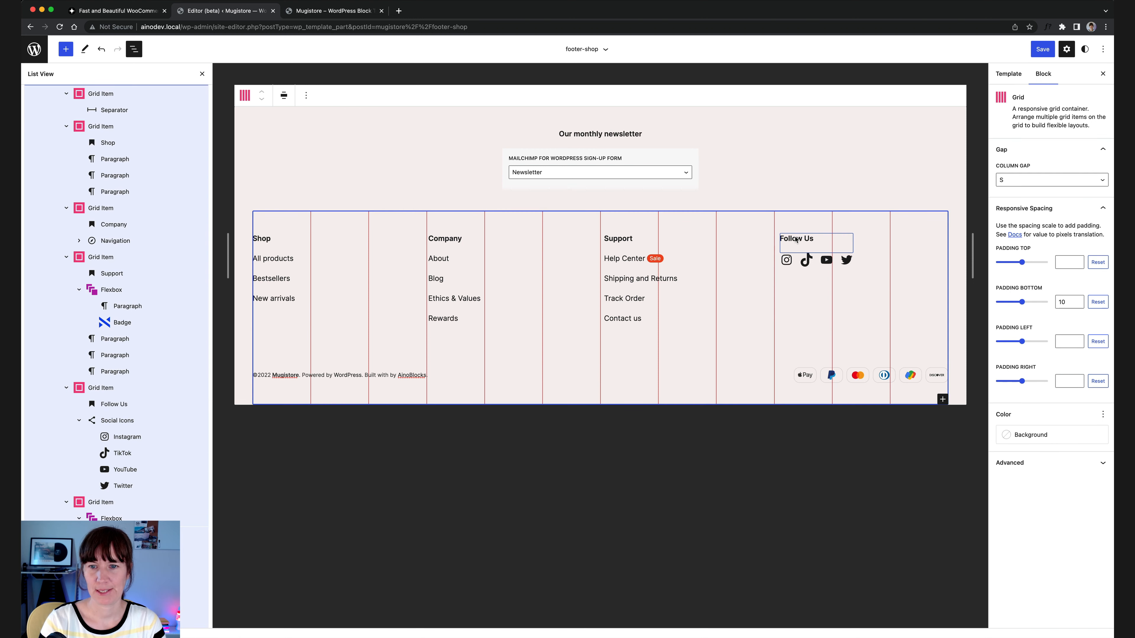
left_click(797, 240)
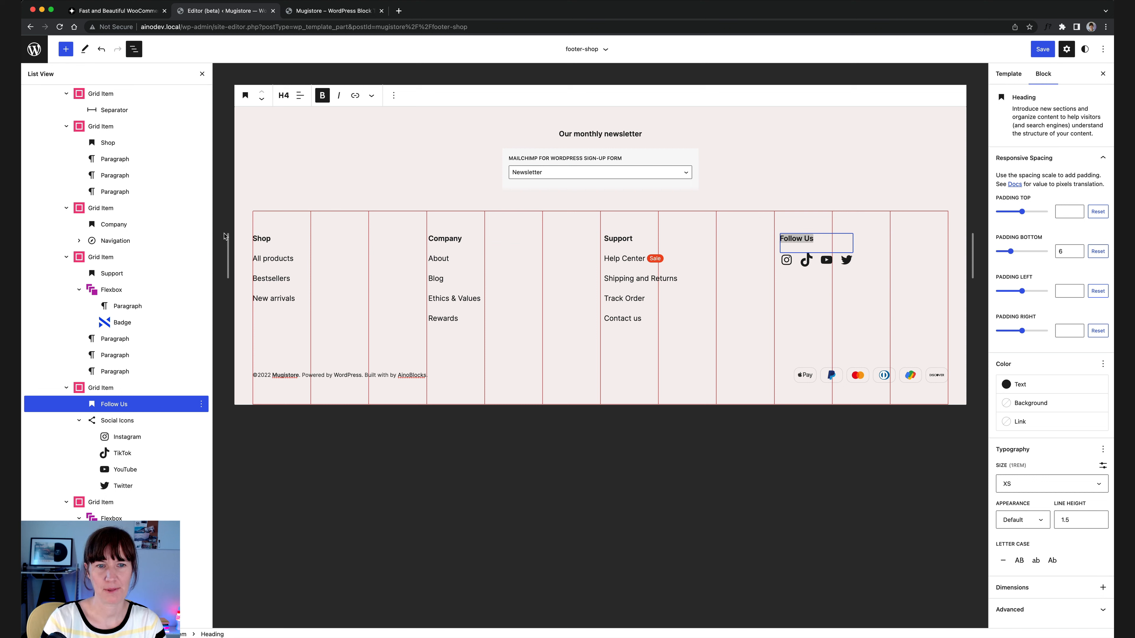
Preview the footer layout at a narrow canvas width and restore the canvas to its full width
left_click_drag(228, 247, 417, 252)
scroll(589, 266, "down", 1)
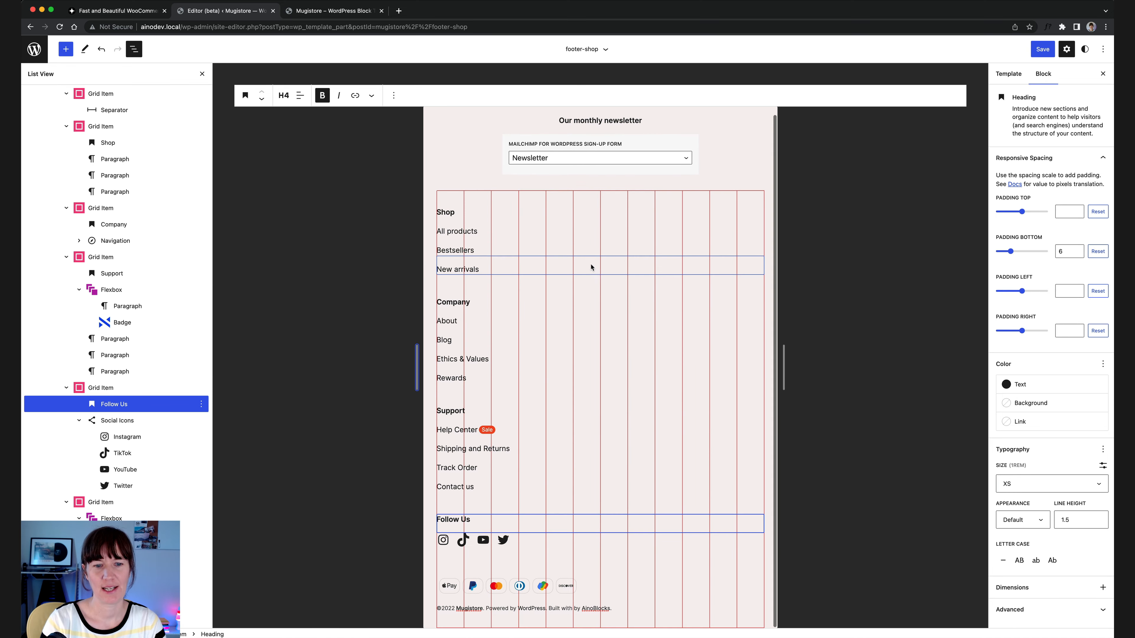
left_click_drag(417, 367, 456, 373)
left_click_drag(457, 371, 225, 362)
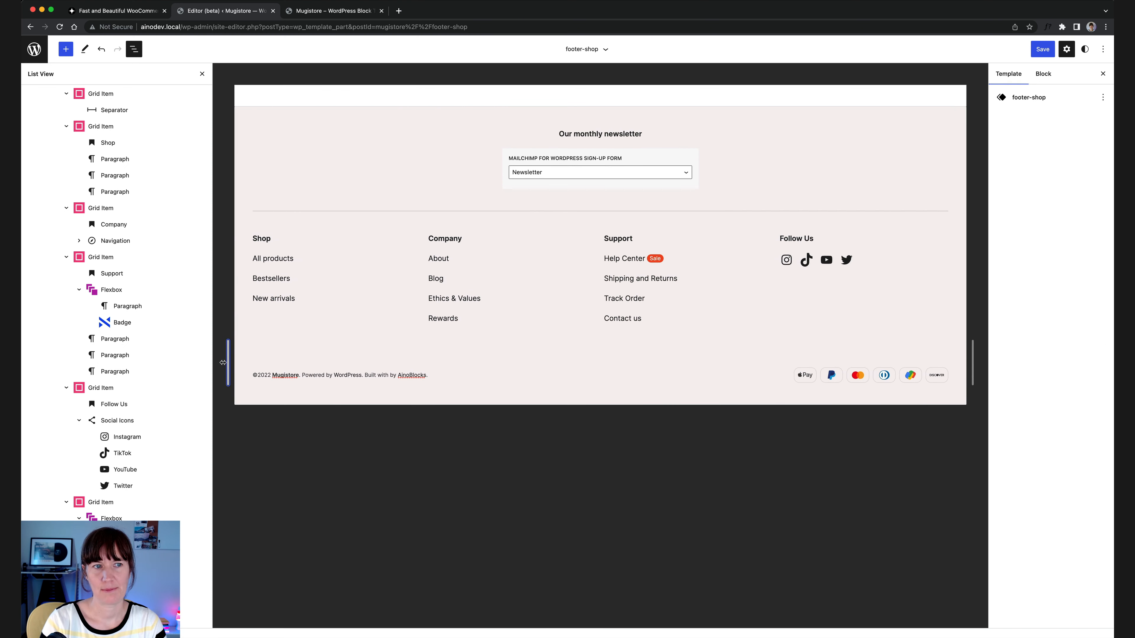